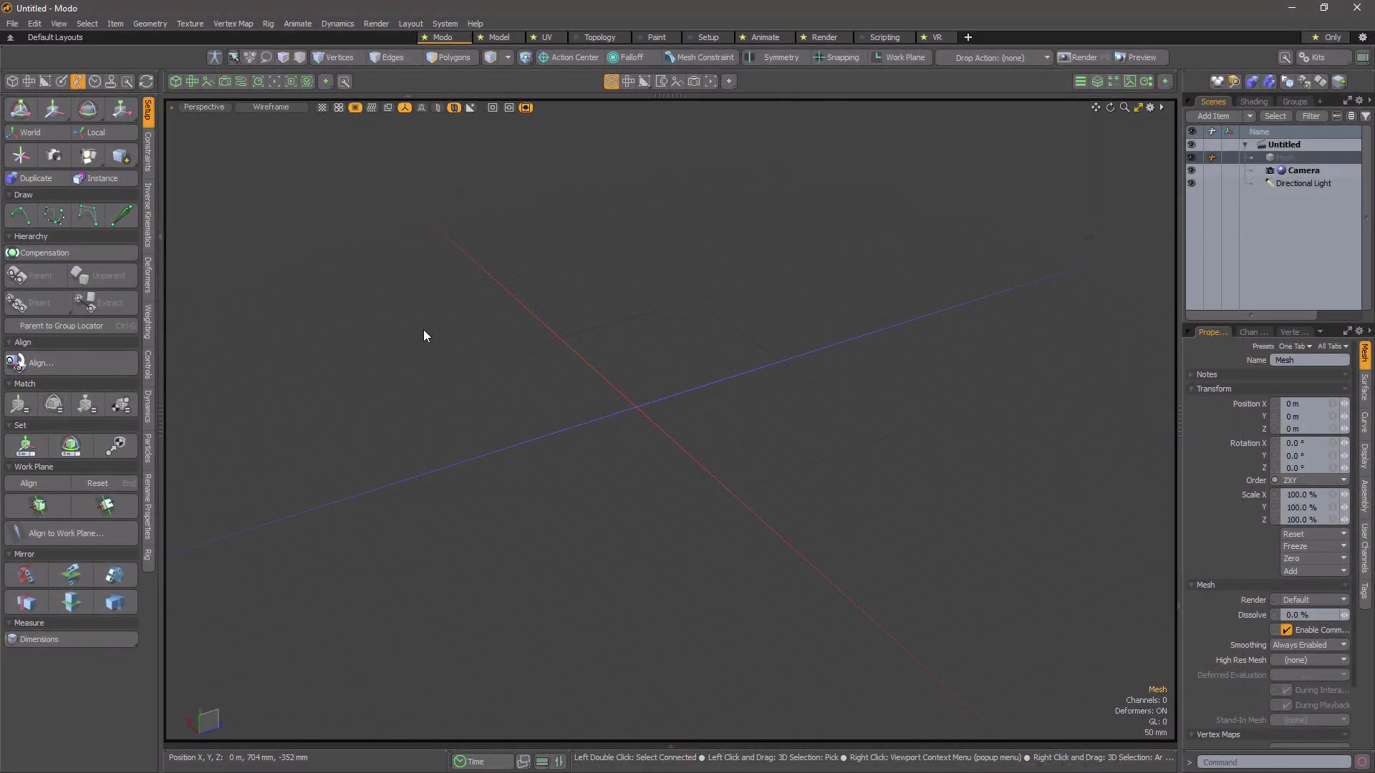
Open the System menu to reach Open Content Folder.
left_click(443, 24)
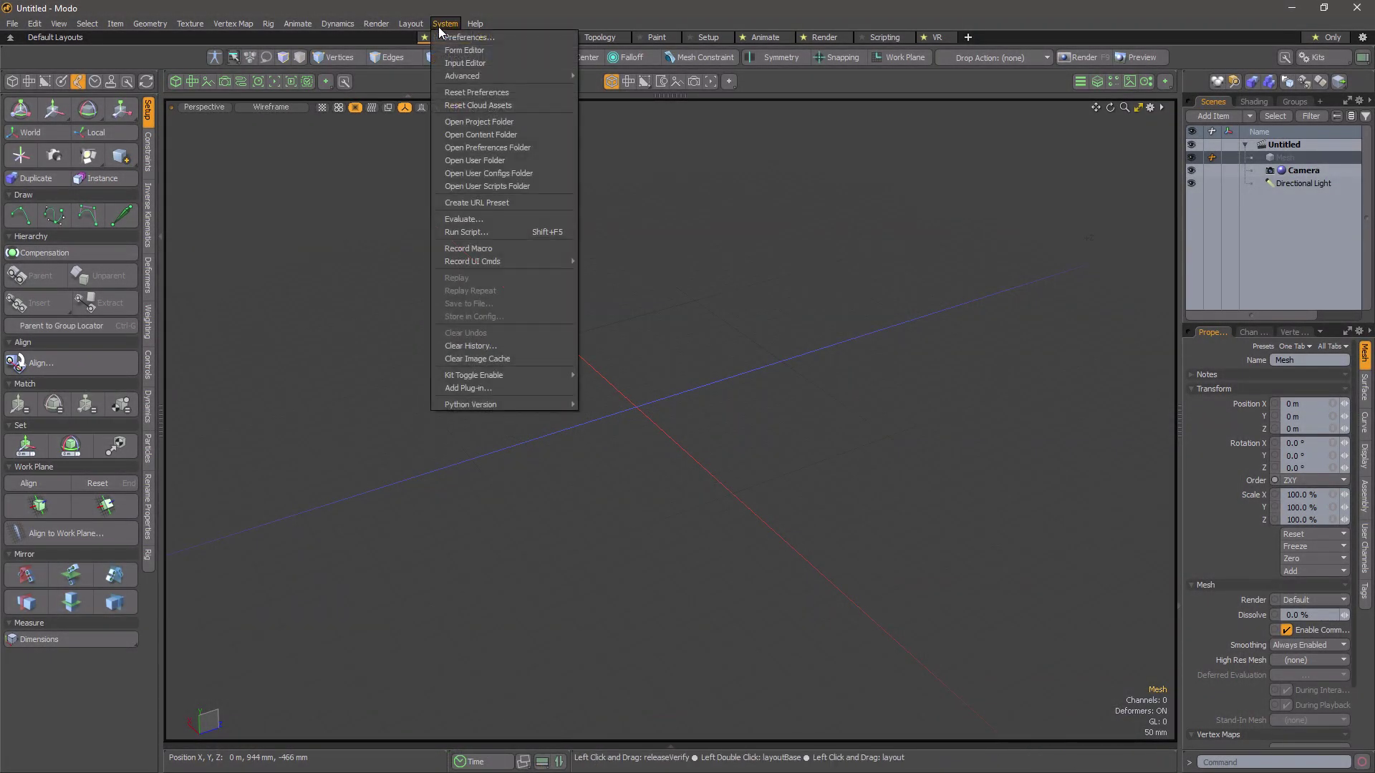
Open Modo's content folder on disk and go into its Kits folder.
left_click(480, 134)
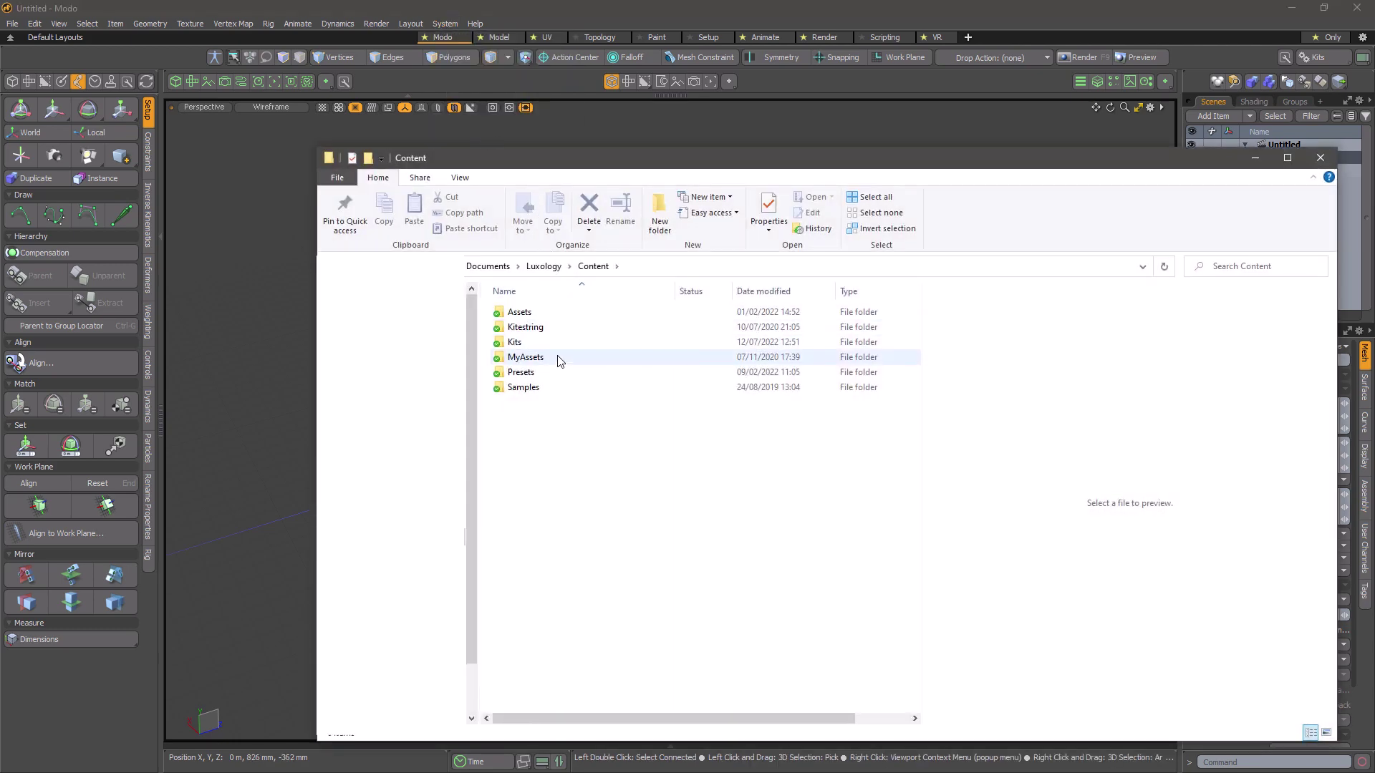
double_click(514, 341)
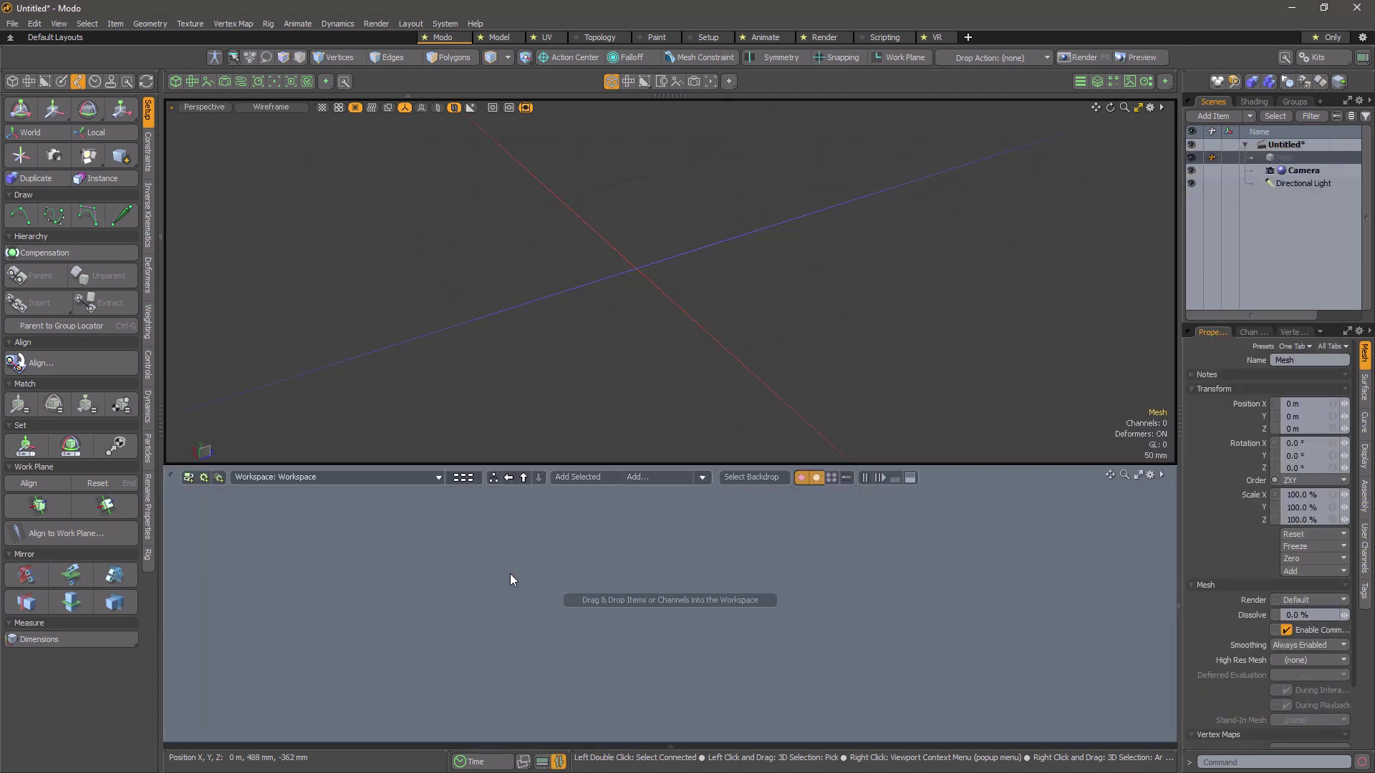
Browse the SteveH Pattern and SteveH String node lists in the schematic's Add browser.
left_click(647, 479)
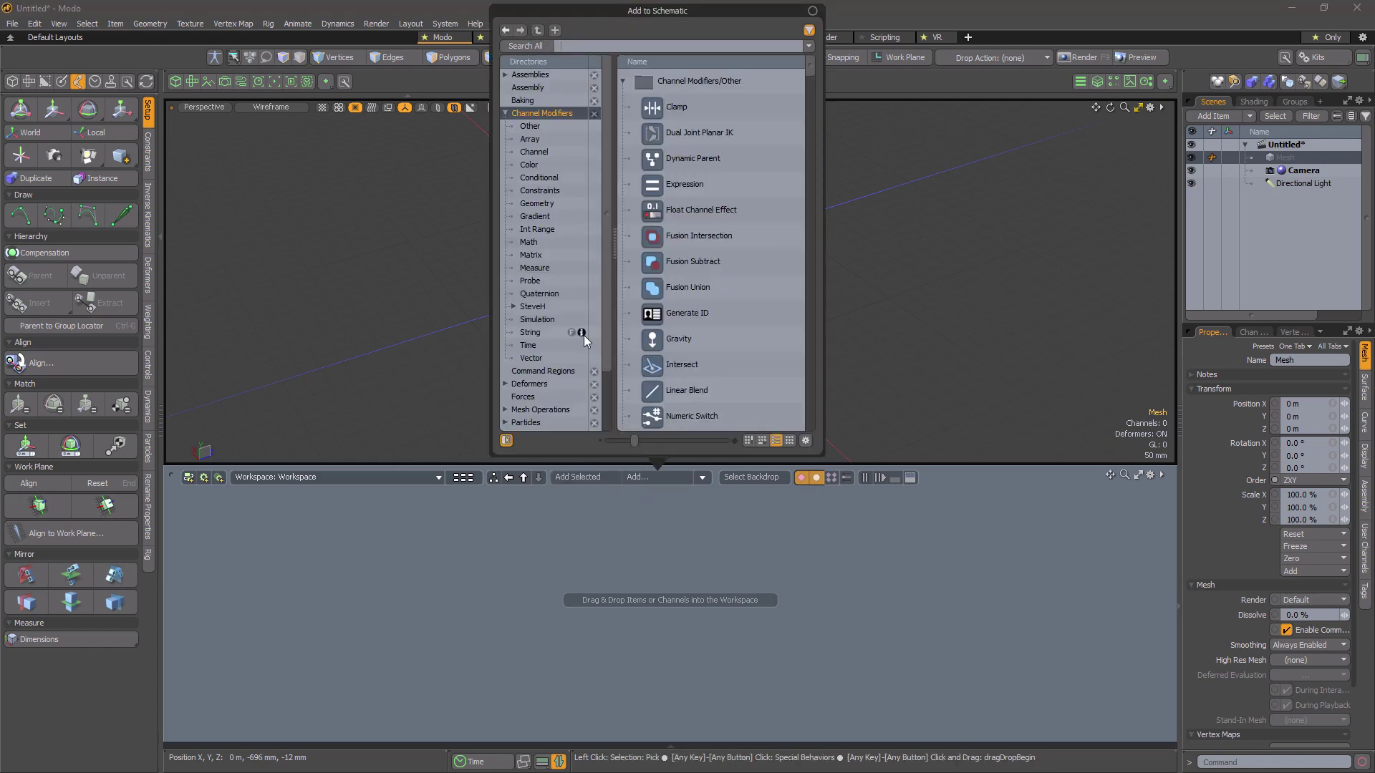
left_click(514, 308)
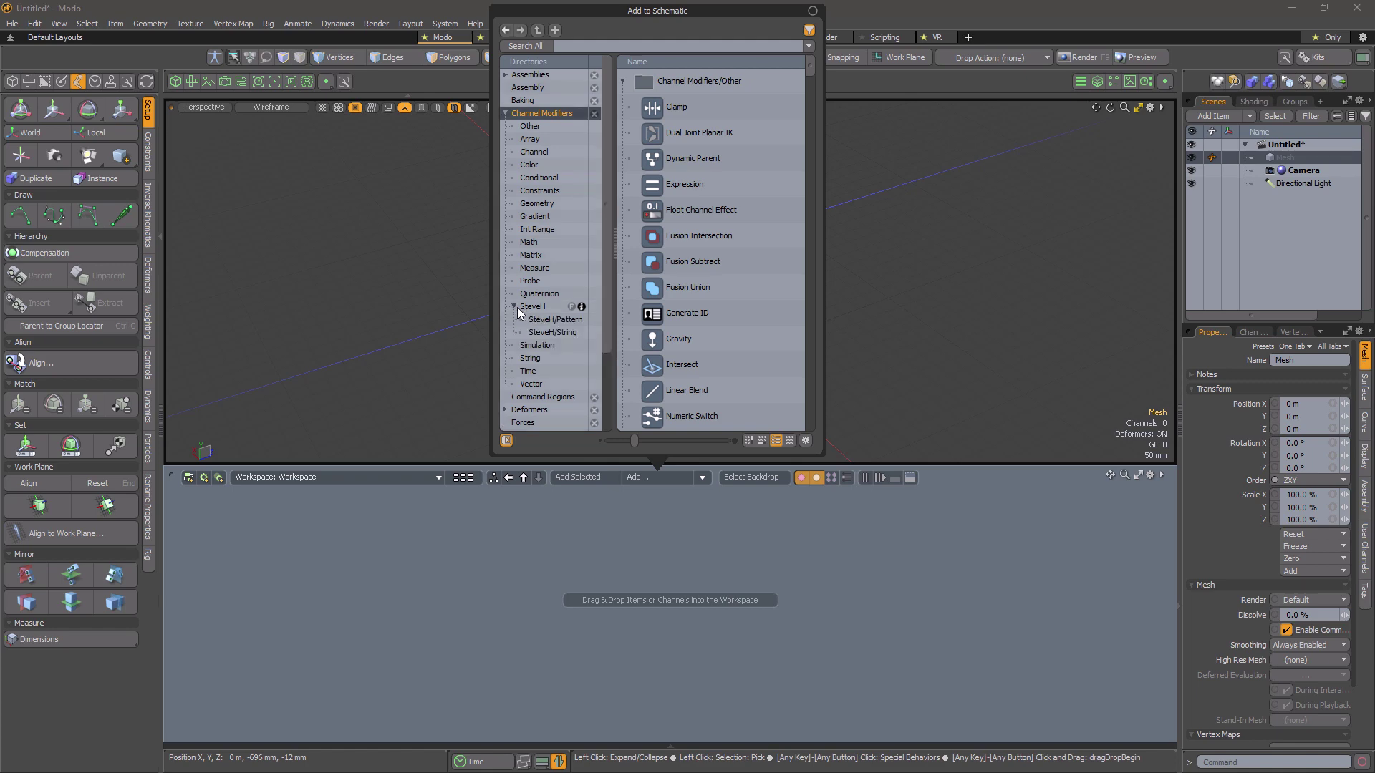
left_click(547, 319)
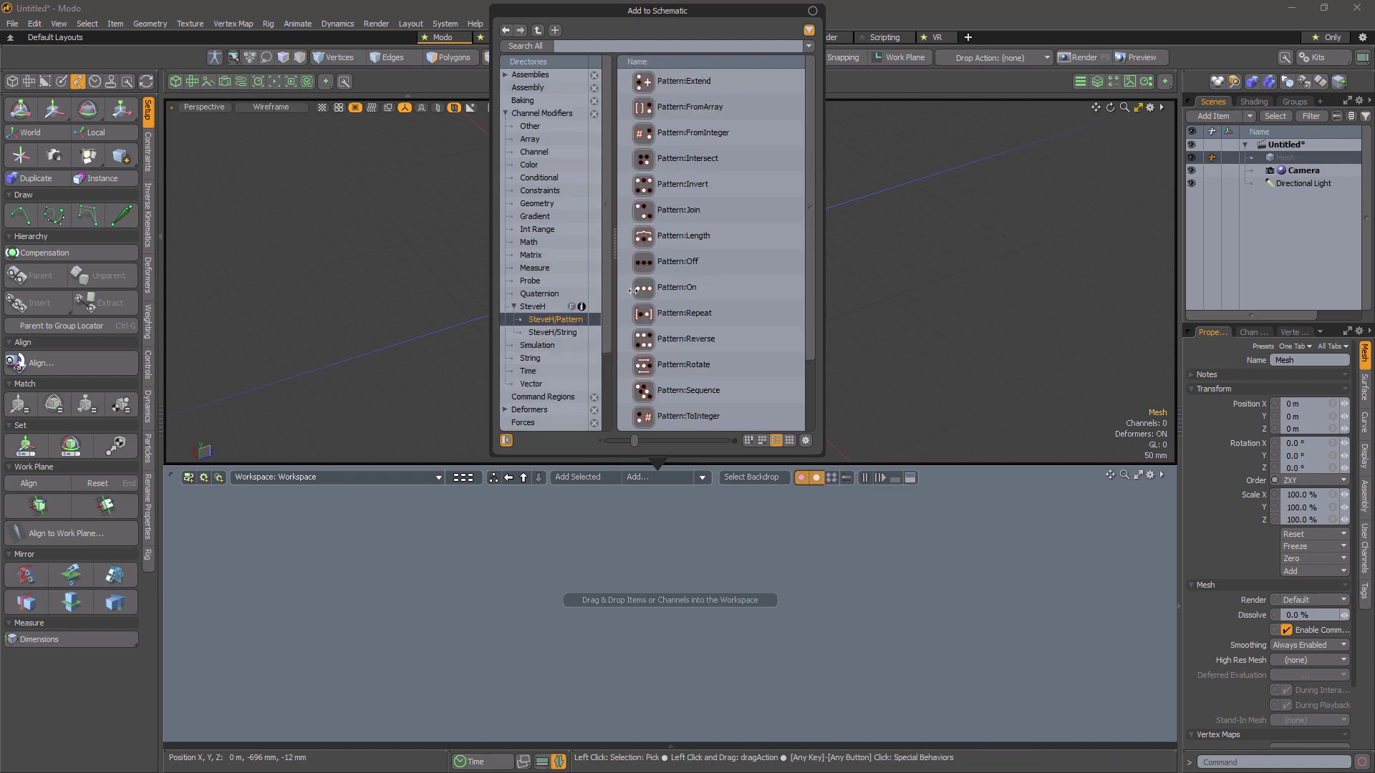
scroll(717, 252, "down", 2)
scroll(718, 252, "up", 2)
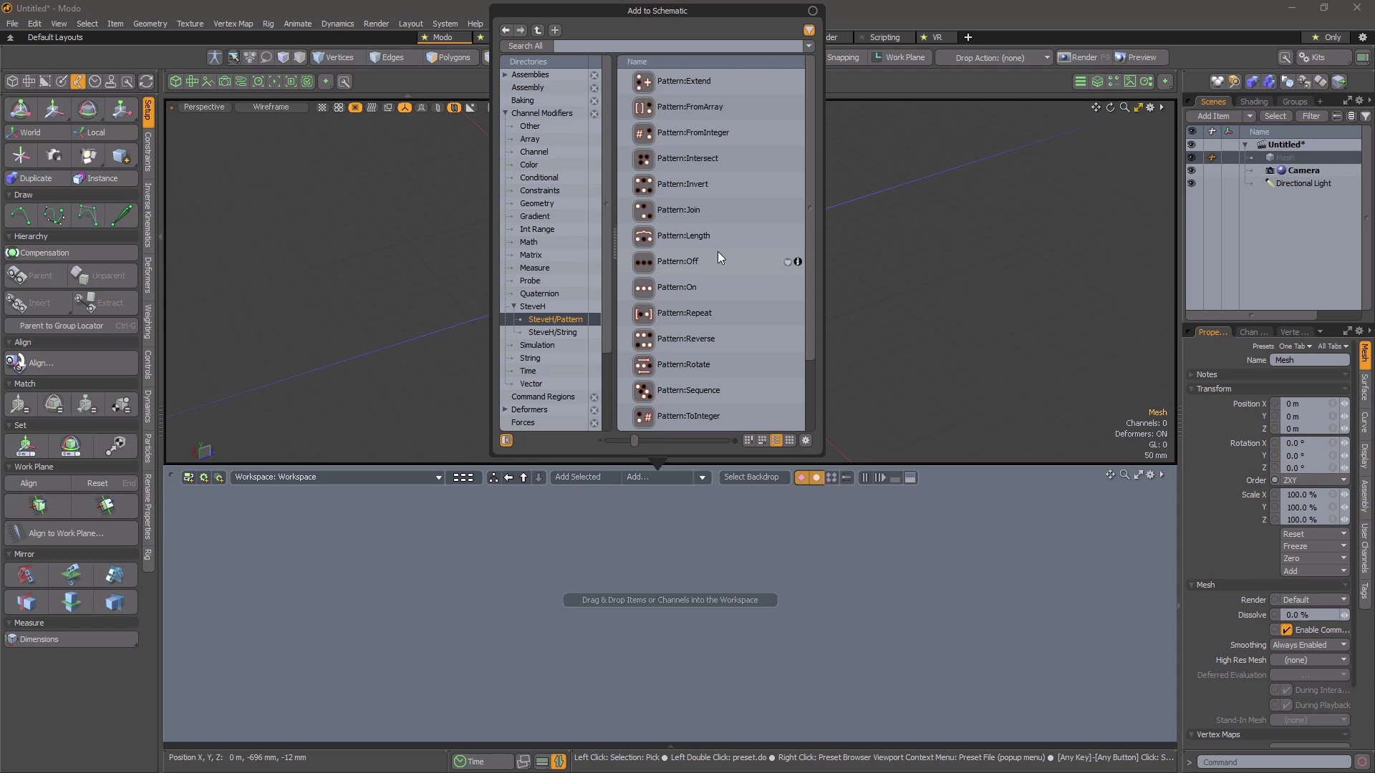
left_click(545, 332)
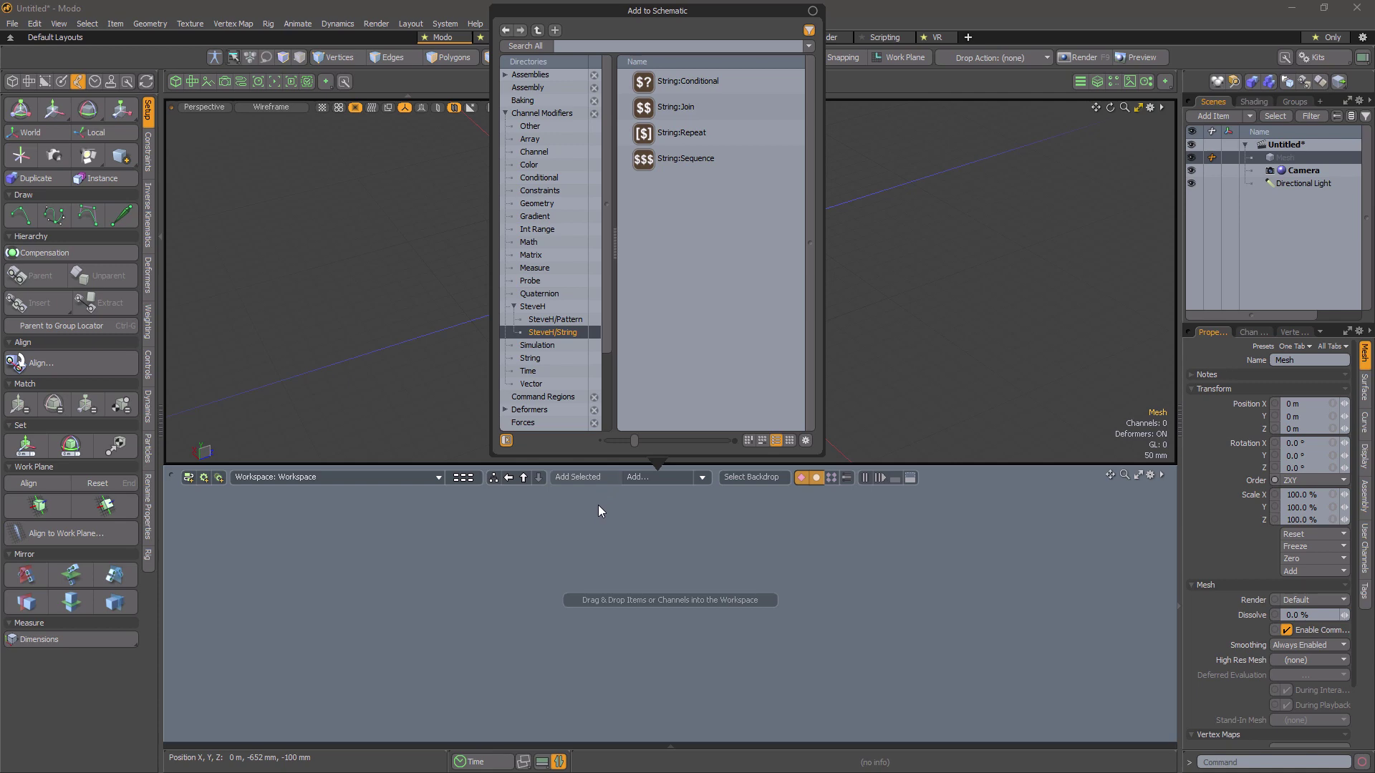
left_click(550, 319)
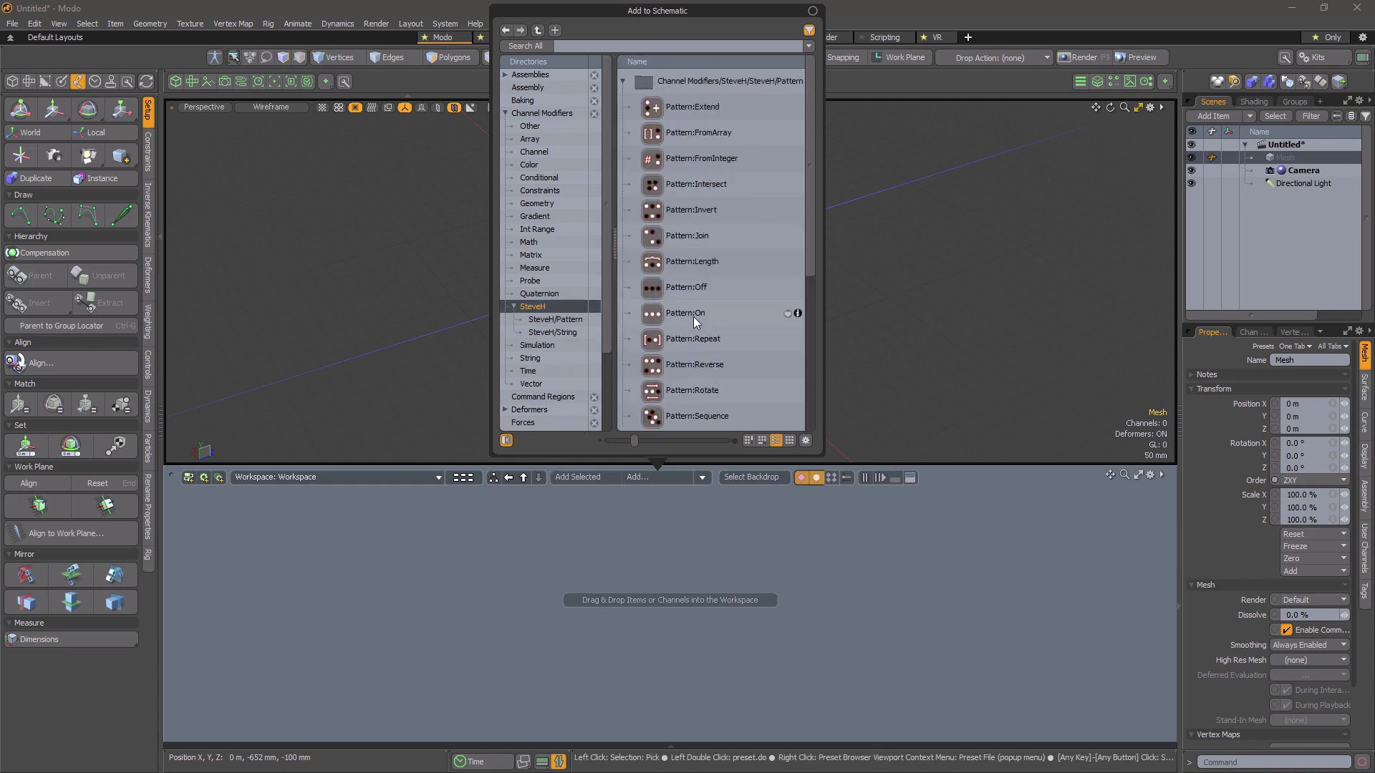
scroll(693, 317, "down", 3)
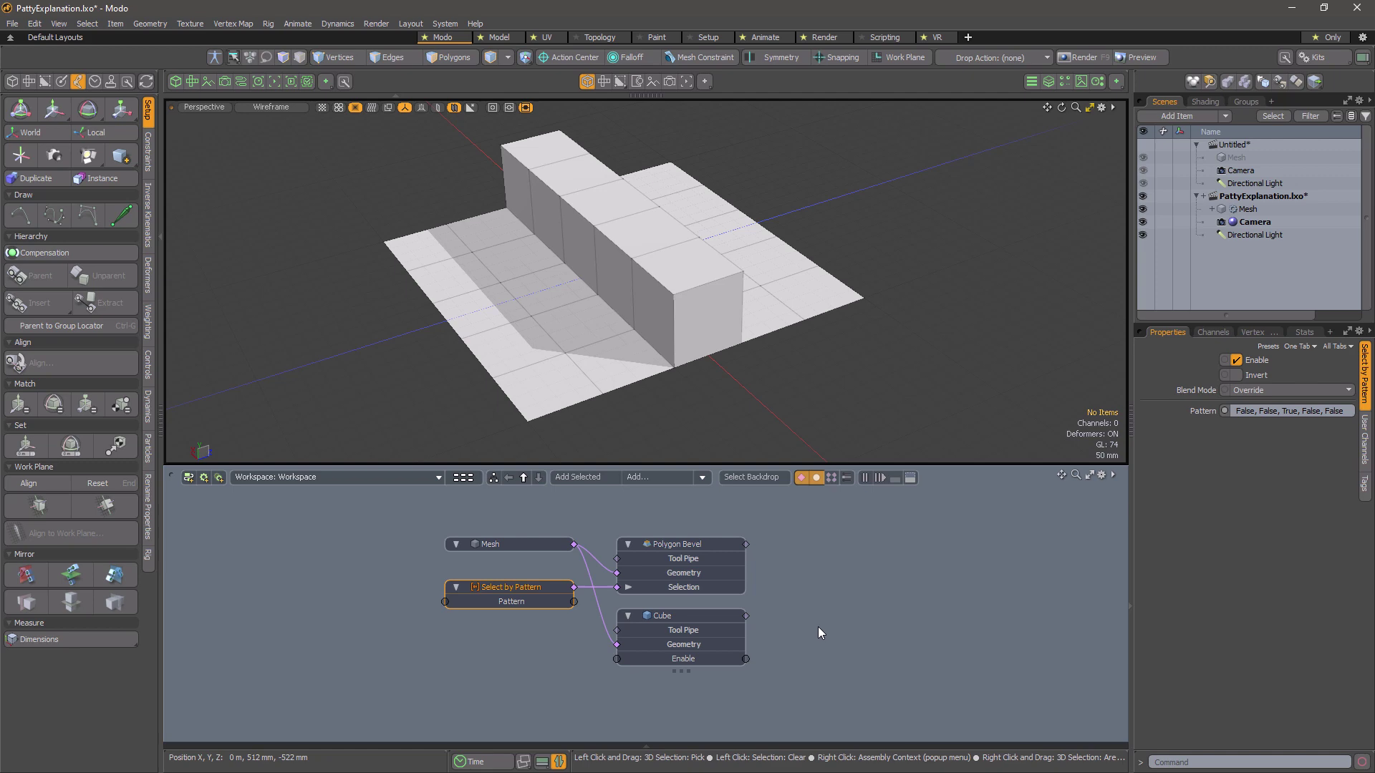
Select the Cube and step its Segments X/Z up three times.
left_click(665, 617)
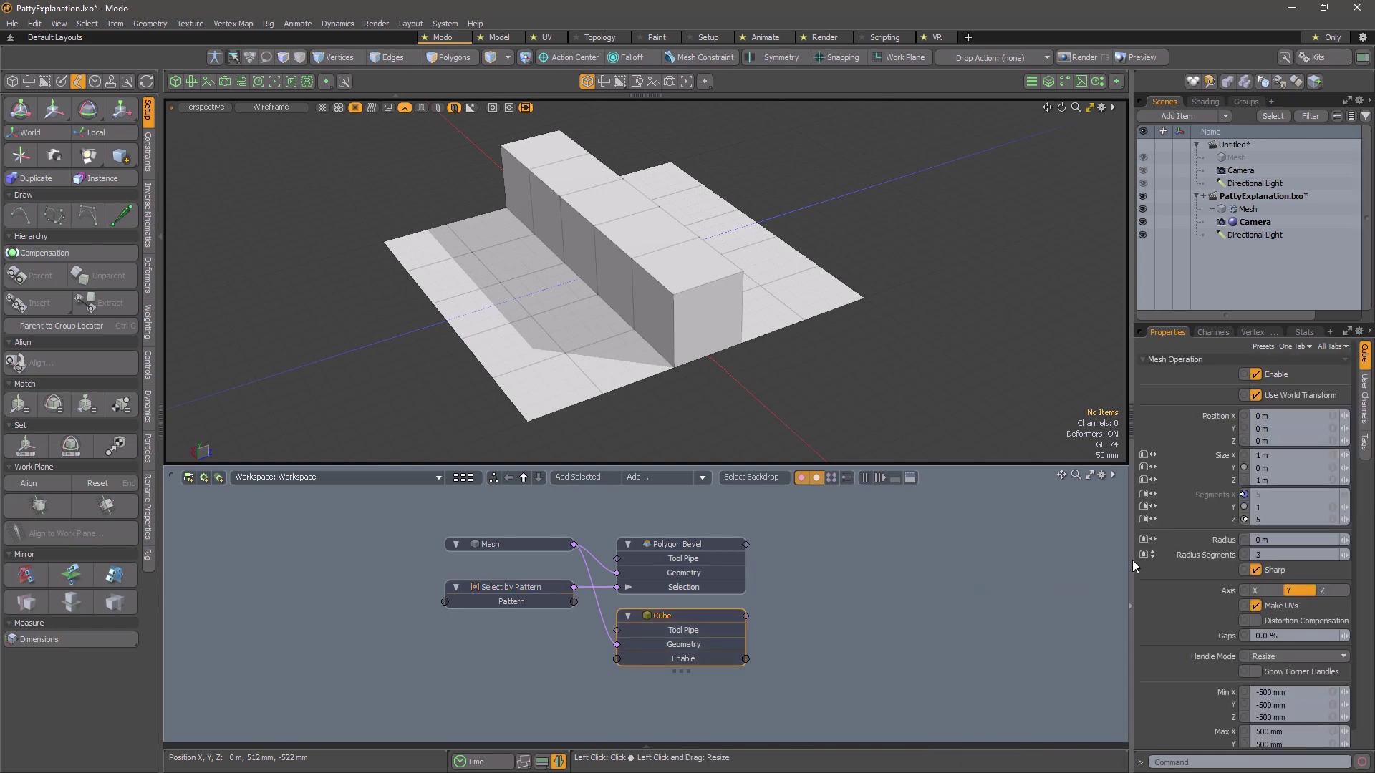
left_click(1345, 520)
left_click(1345, 521)
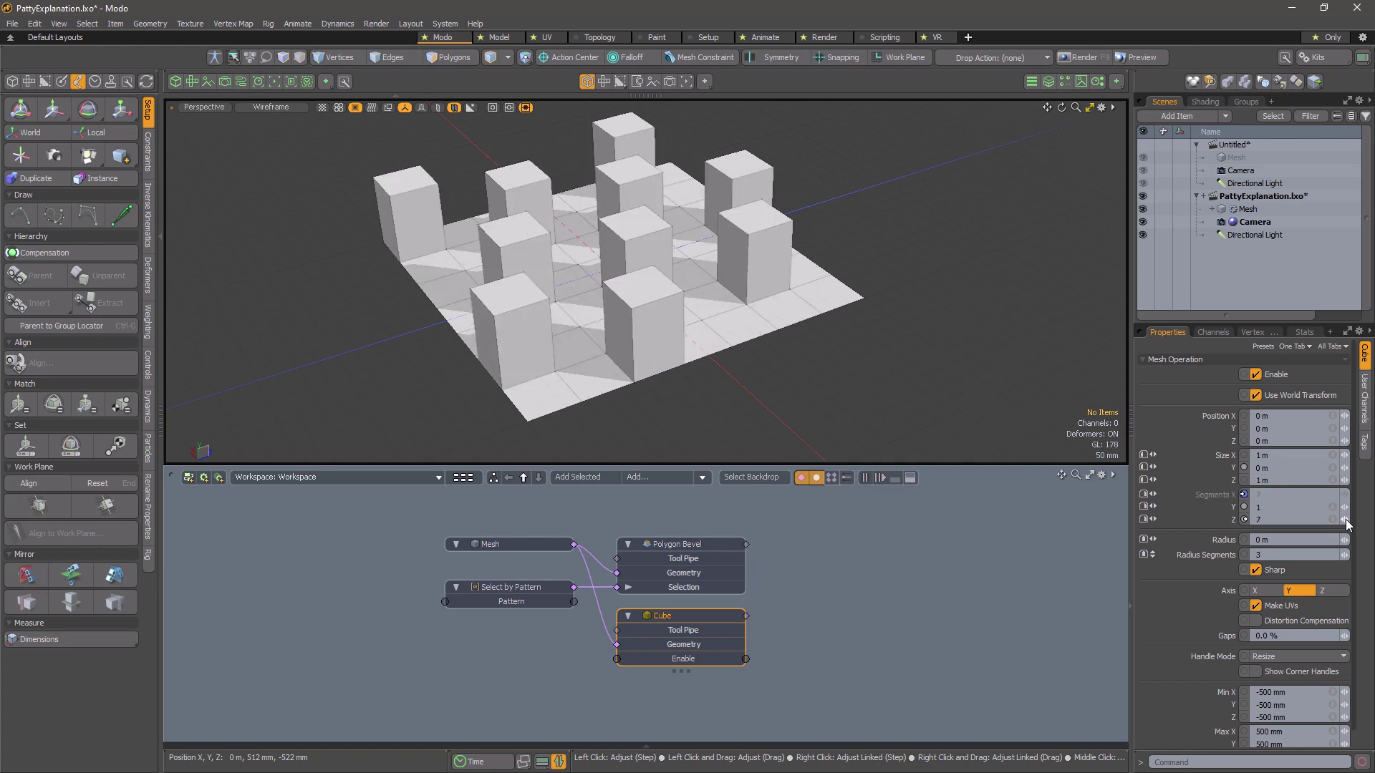
left_click(1345, 520)
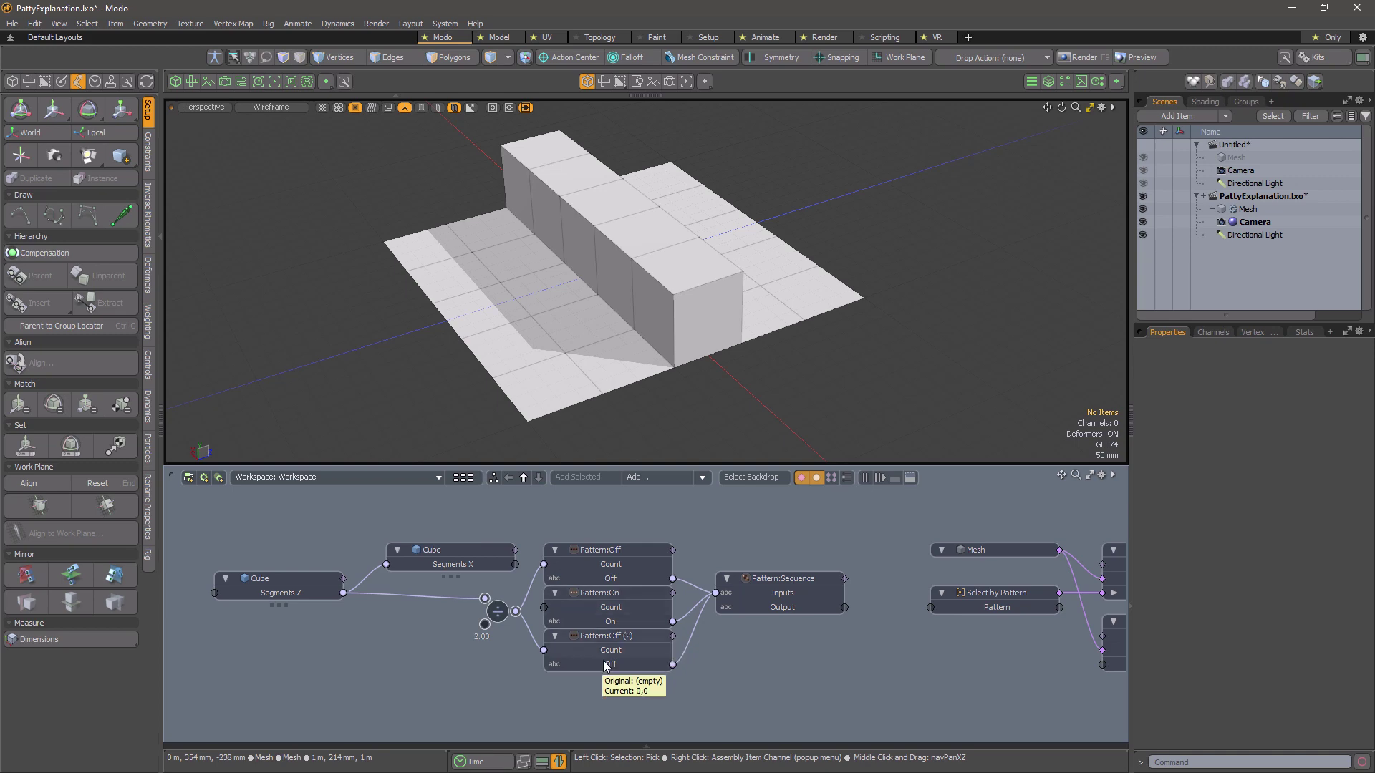
Link the Pattern:Sequence output into Select by Pattern's Pattern input.
mouse_move(786, 612)
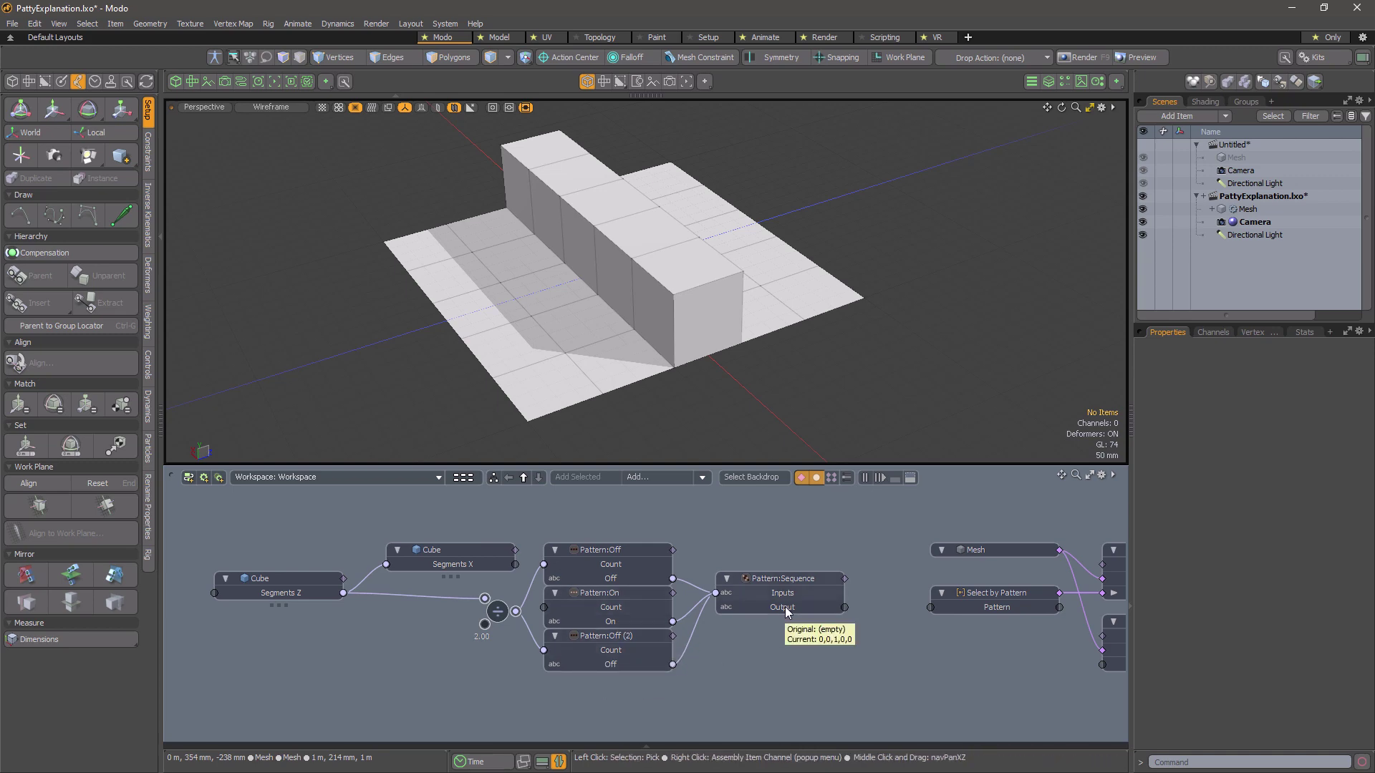
middle_click_drag(786, 613, 569, 608)
left_click_drag(628, 604, 713, 605)
Select the Cube and raise its Segments Z to 7.
middle_click_drag(629, 666, 861, 666)
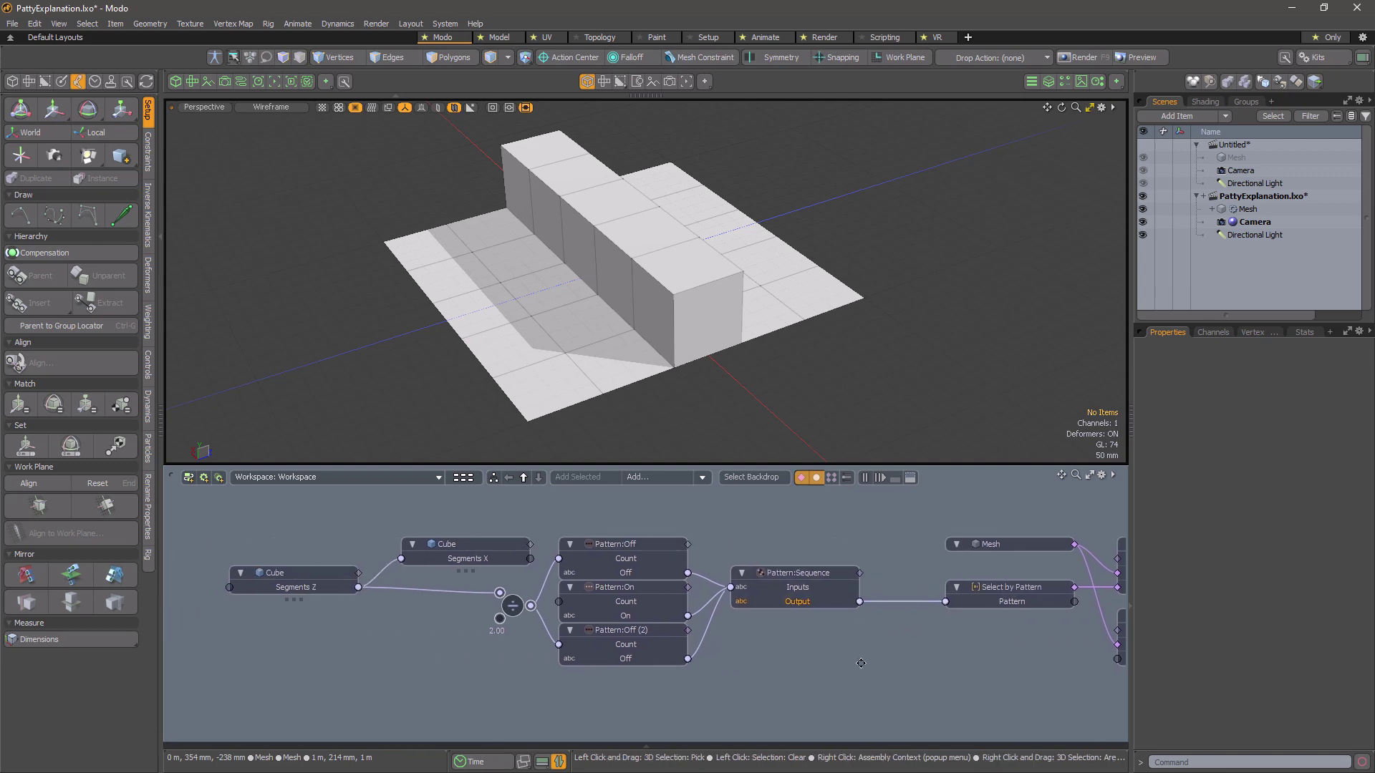
left_click(287, 573)
left_click(1346, 520)
left_click(1346, 520)
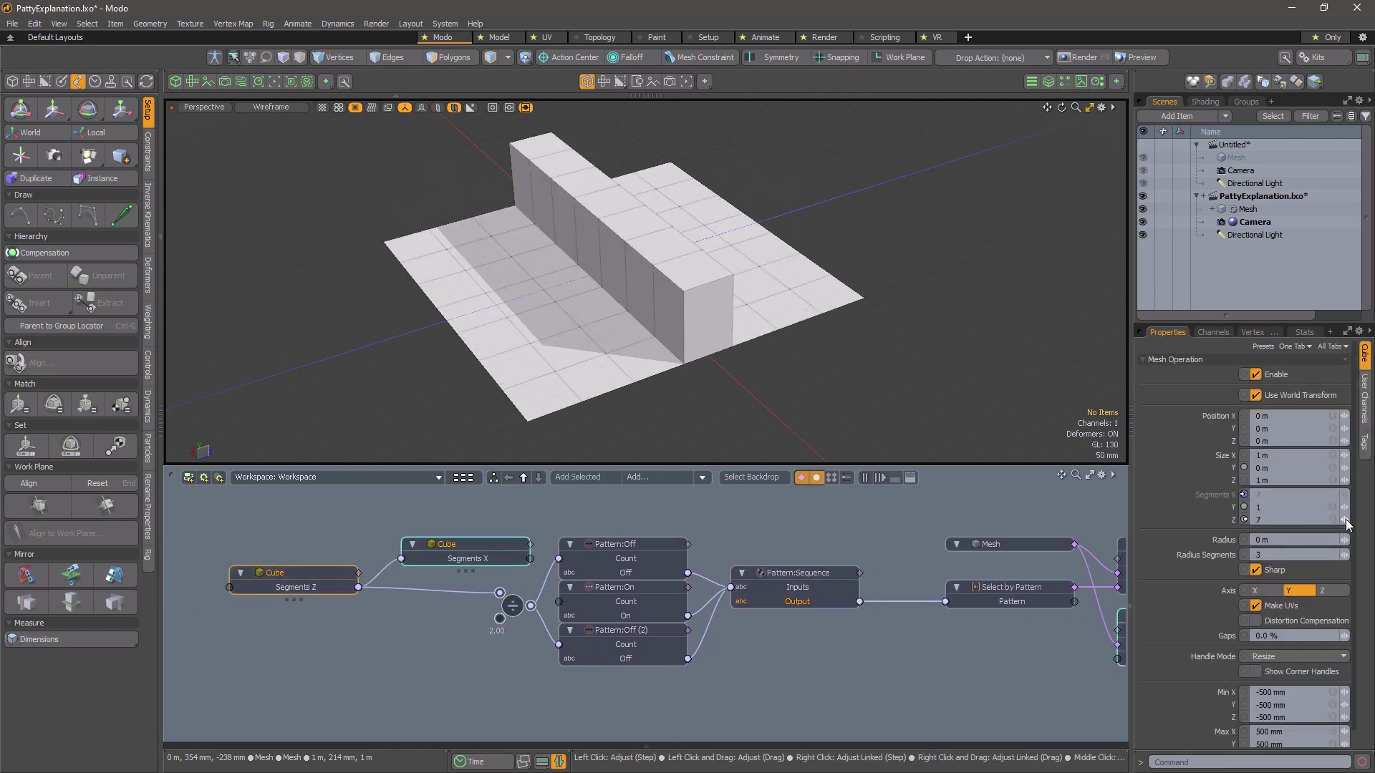
left_click(1346, 520)
left_click(1345, 519)
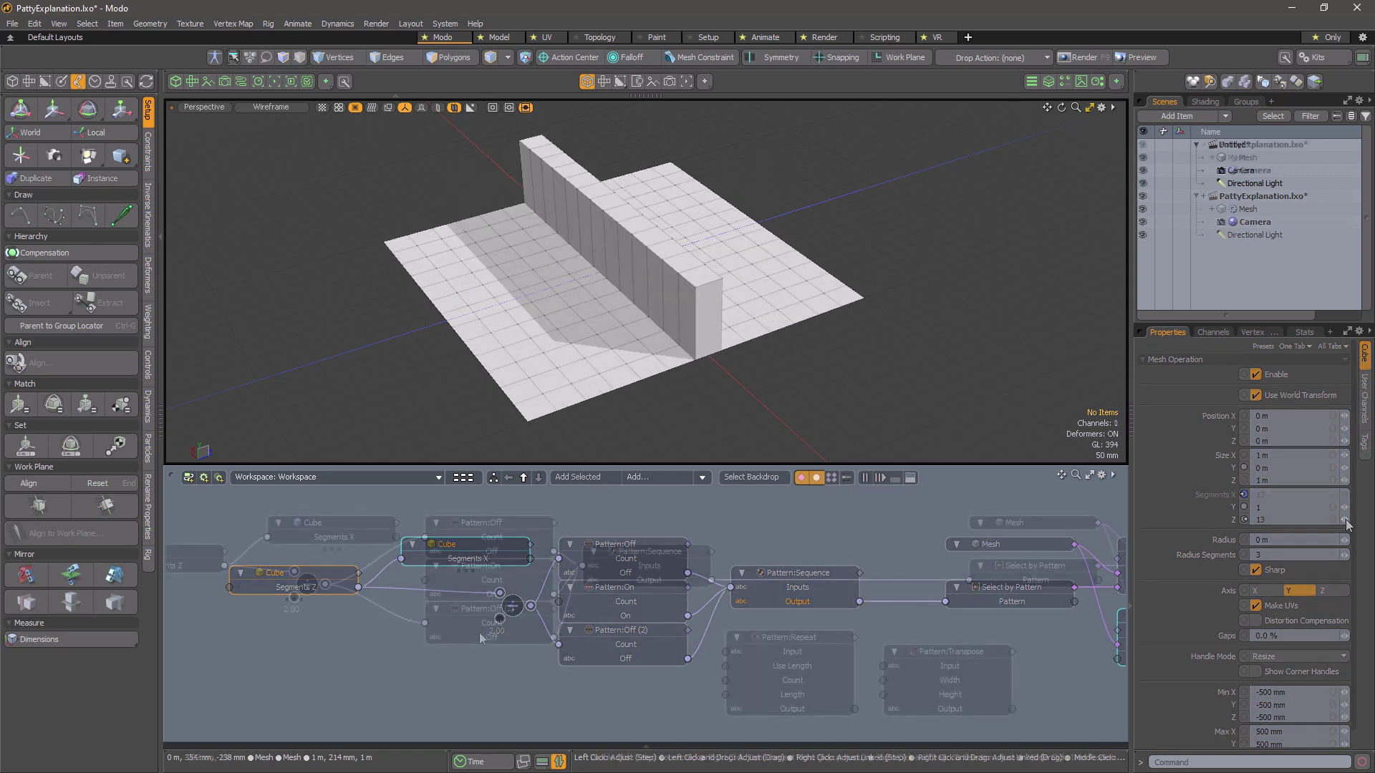
Drive Pattern:Repeat's Count from Segments Z, feed it the Sequence, and output to Select by Pattern.
left_click_drag(224, 566, 726, 680)
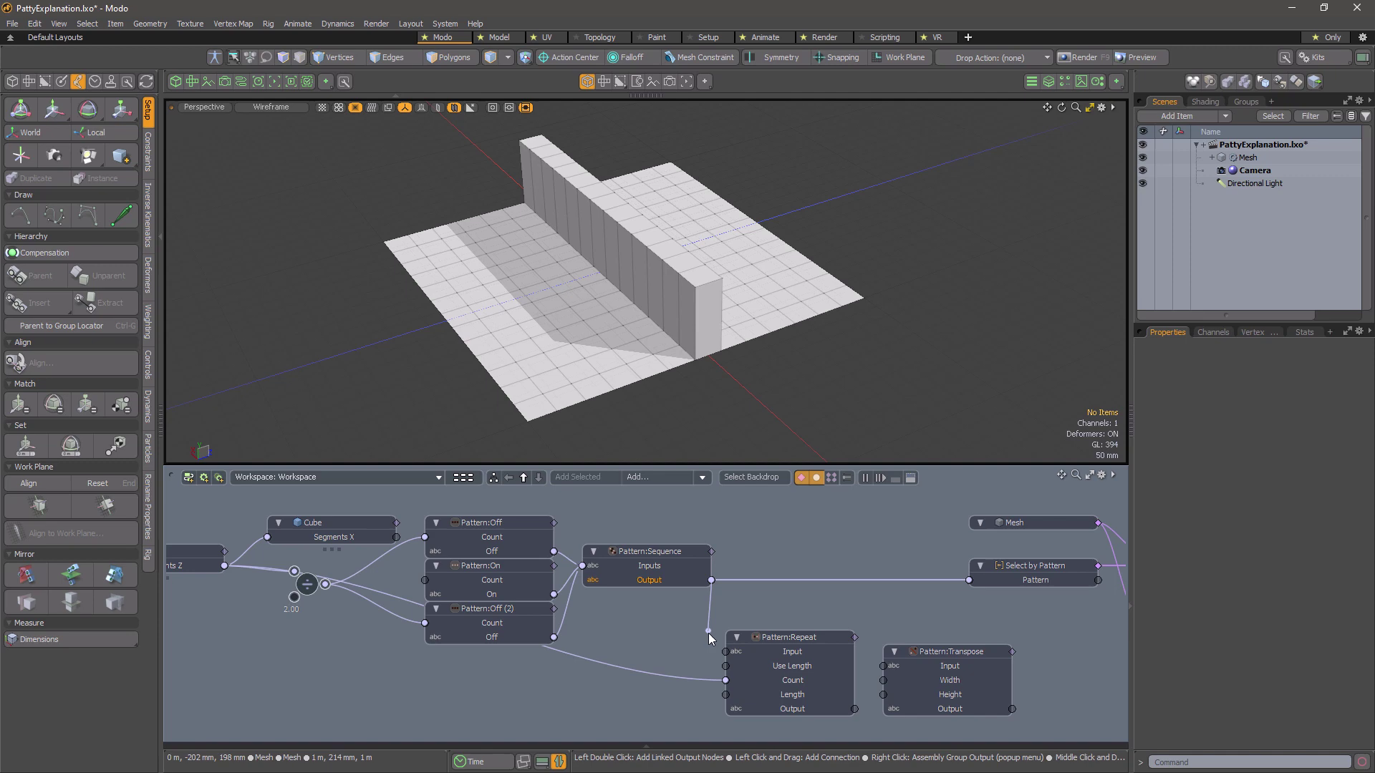
left_click_drag(711, 580, 725, 651)
left_click_drag(854, 709, 969, 580)
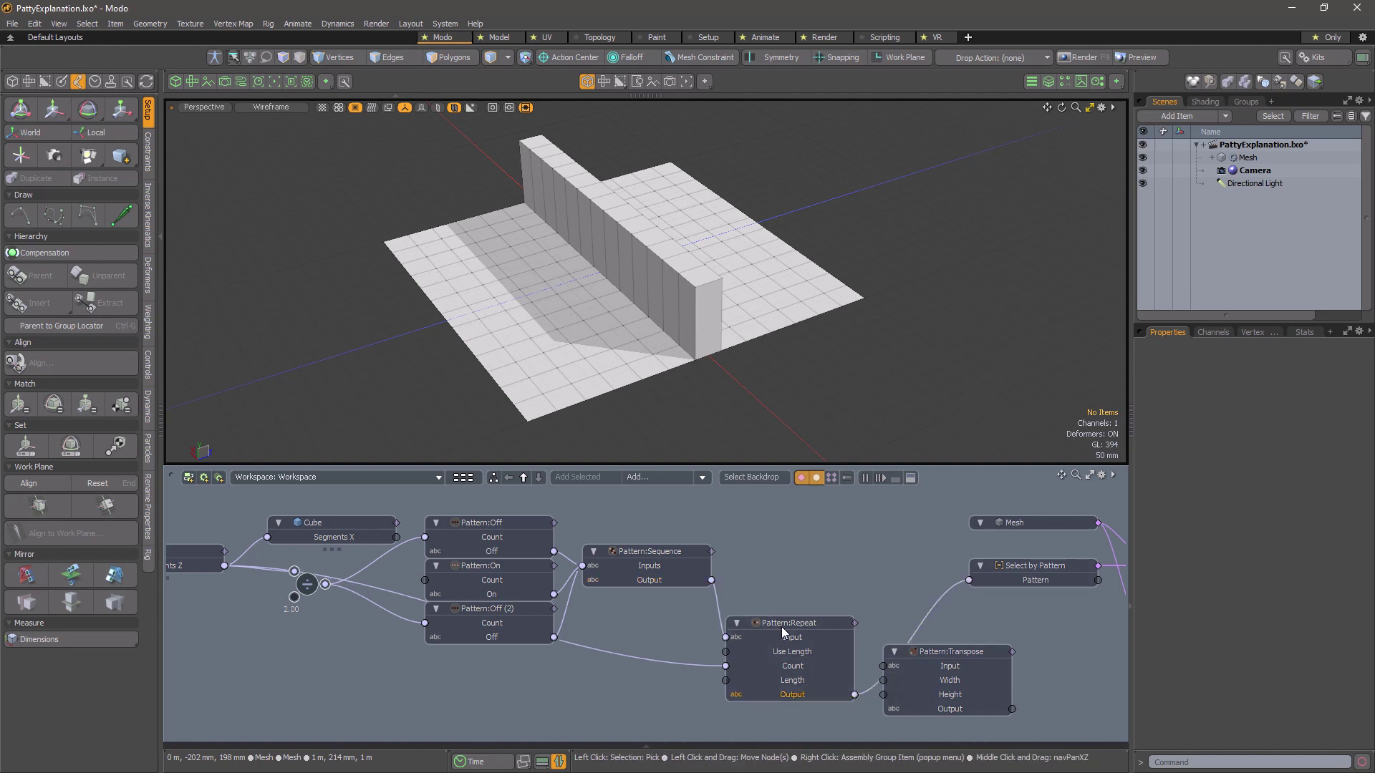
left_click_drag(781, 637, 789, 555)
Split out Transpose Width/Height, drive both from Segments Z, and feed Transpose into Select by Pattern.
left_click(938, 680)
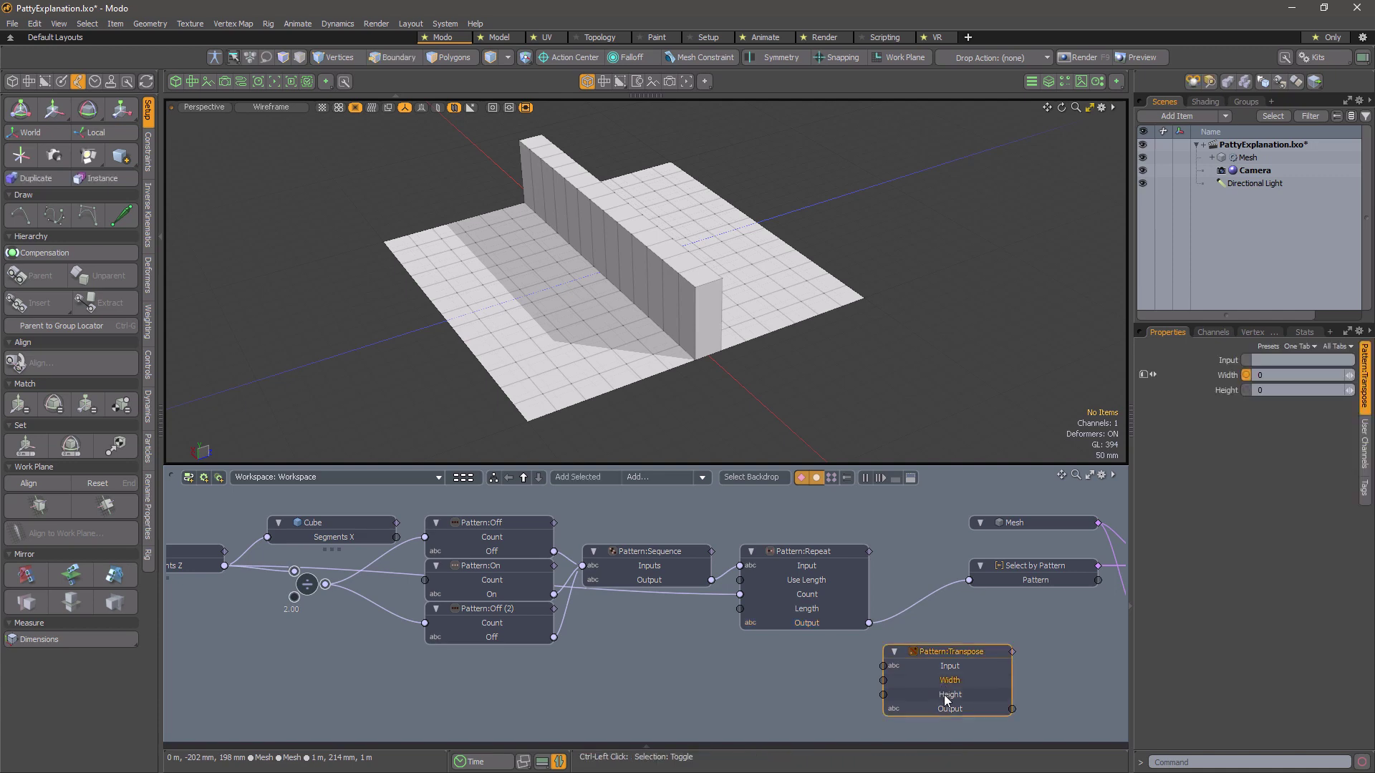
right_click(944, 681)
left_click(931, 573)
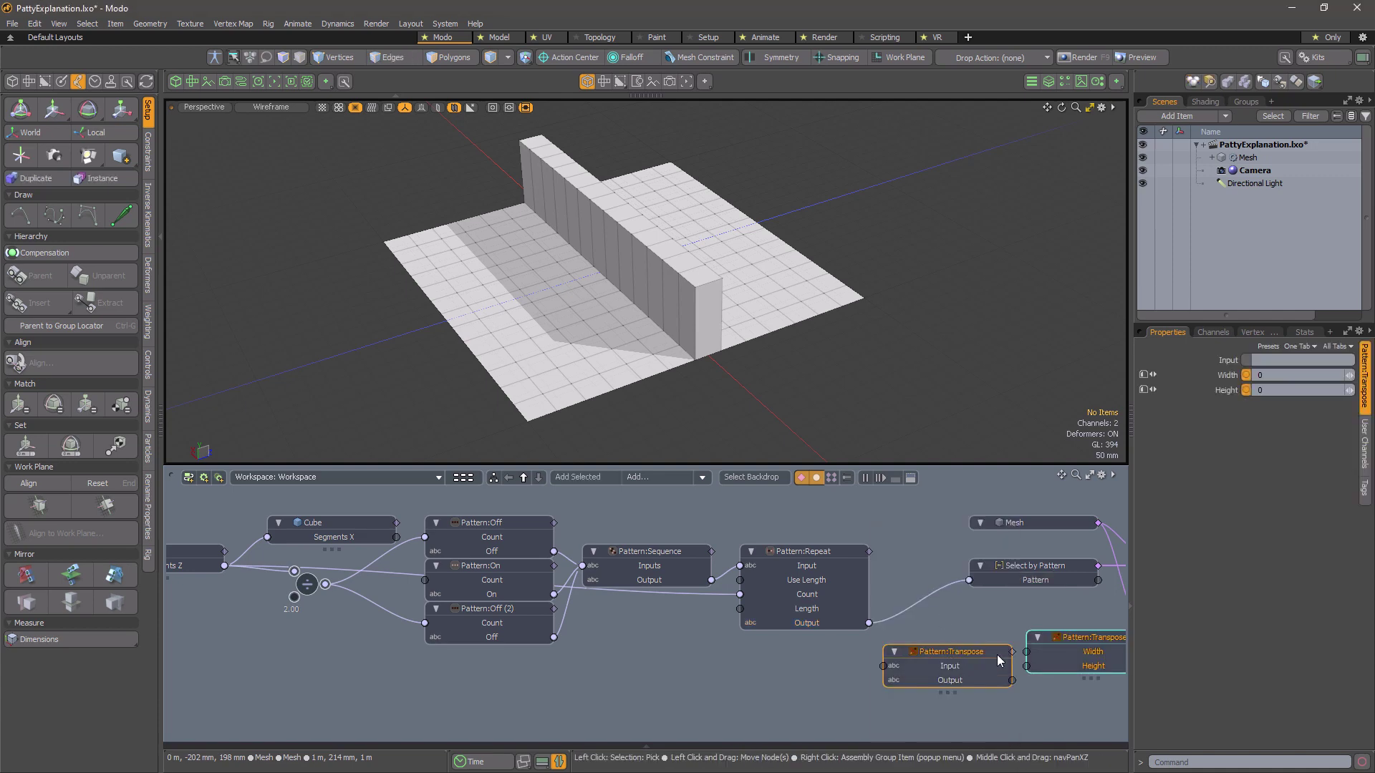
left_click_drag(1060, 648, 310, 650)
left_click_drag(225, 565, 281, 652)
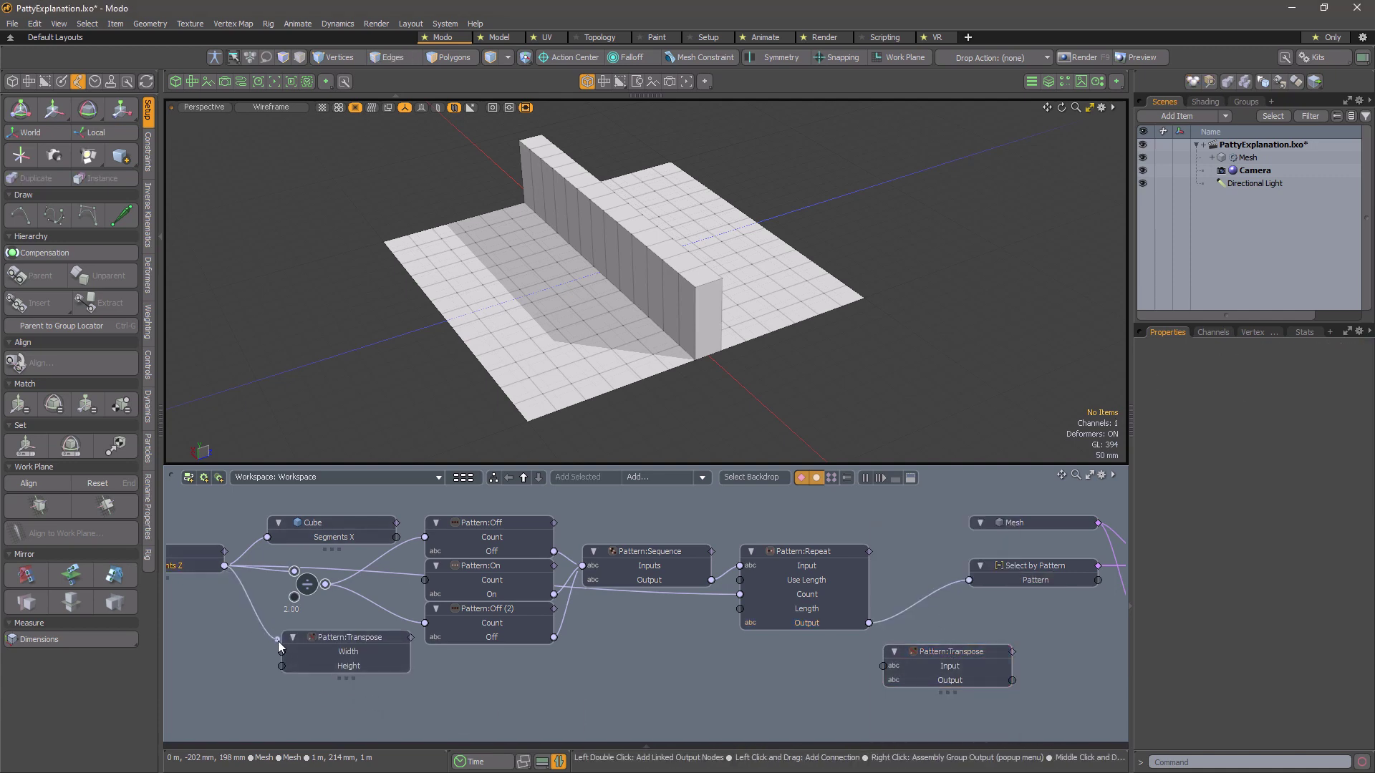
left_click_drag(224, 565, 282, 666)
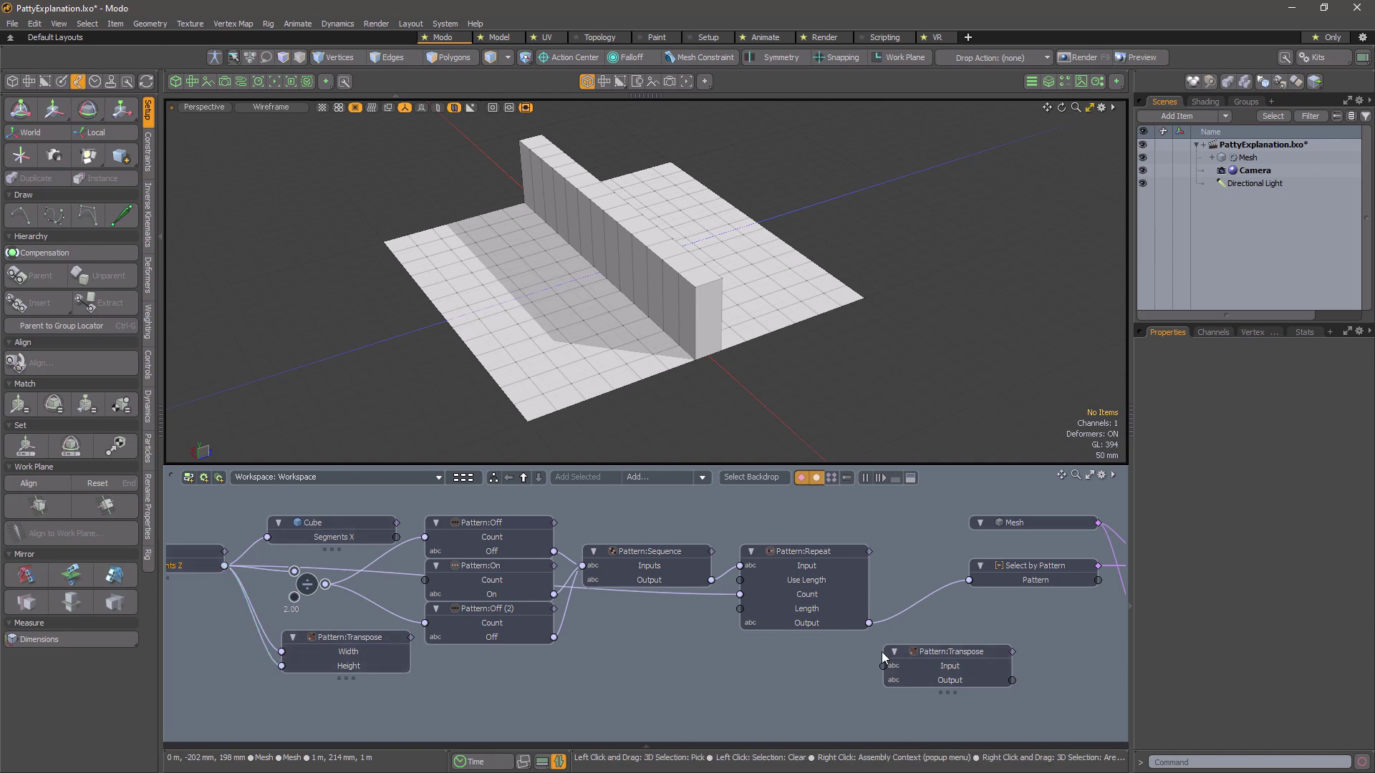
left_click_drag(868, 623, 887, 670)
left_click_drag(1012, 680, 969, 580)
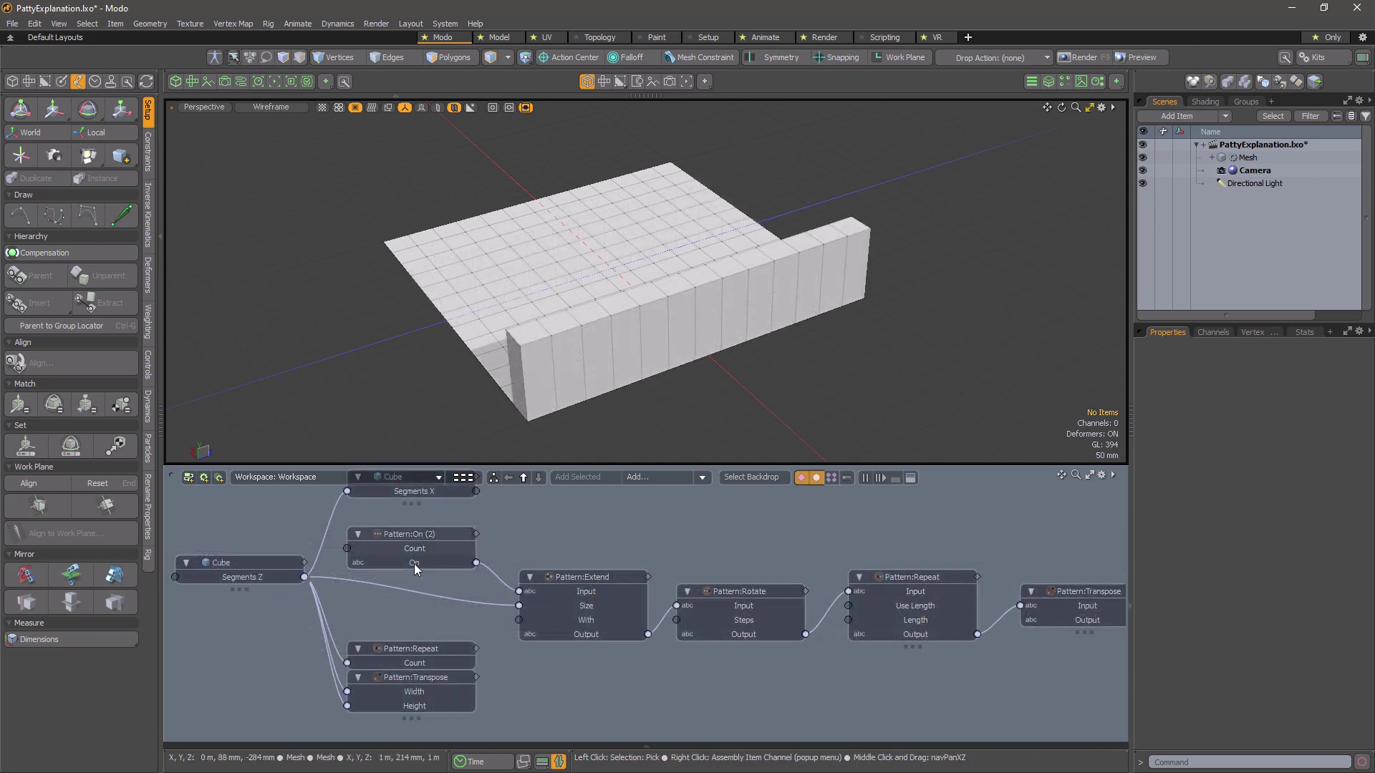
Set Pattern:Rotate Steps to 5 to shift the raised wall inward.
mouse_move(414, 567)
mouse_move(588, 637)
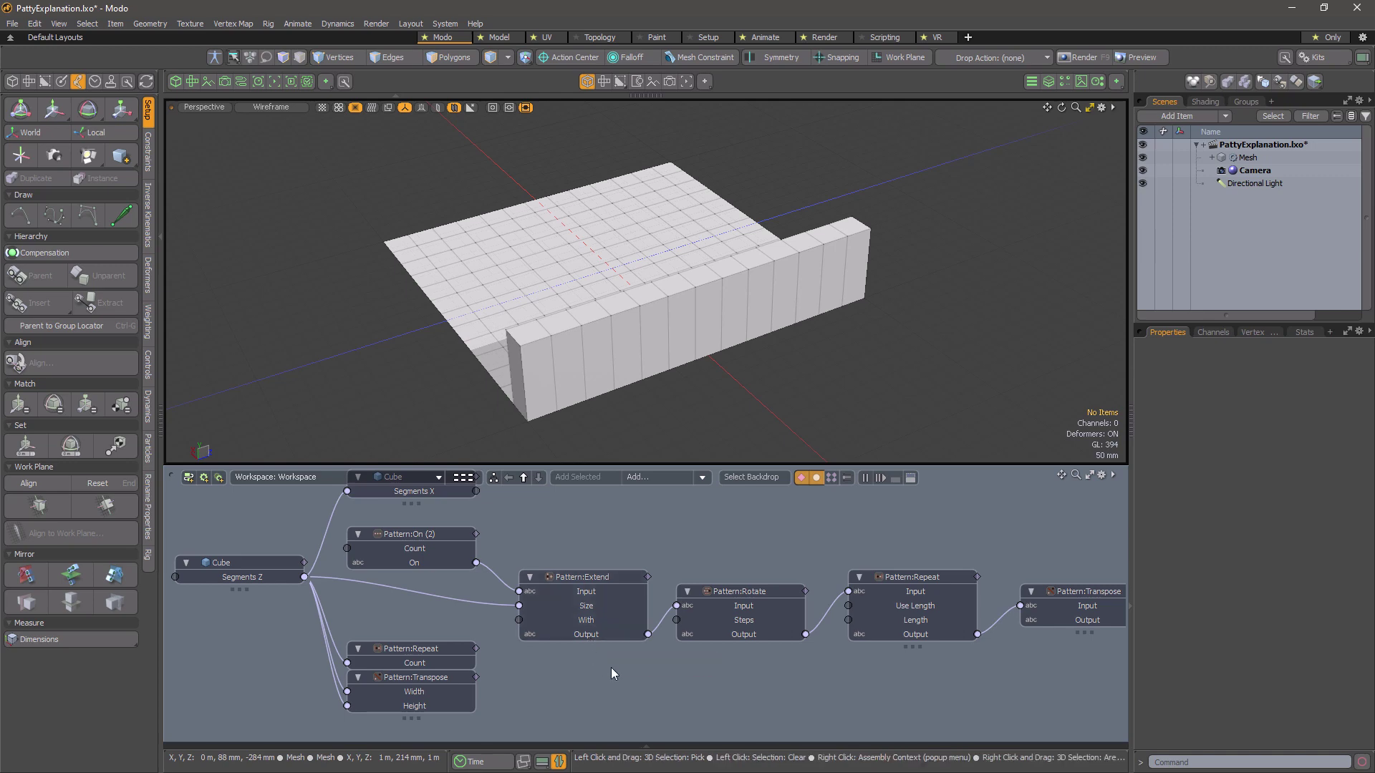
mouse_move(745, 640)
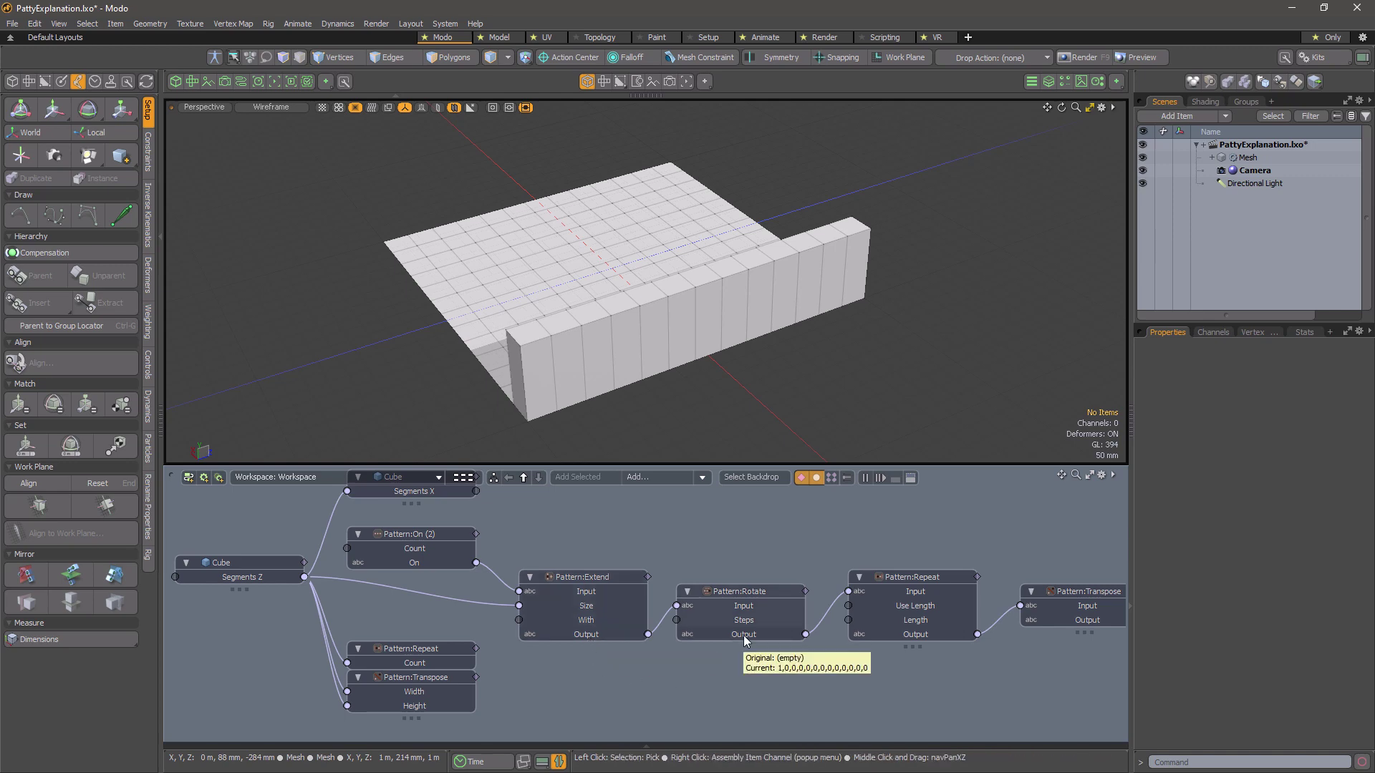
left_click(745, 638)
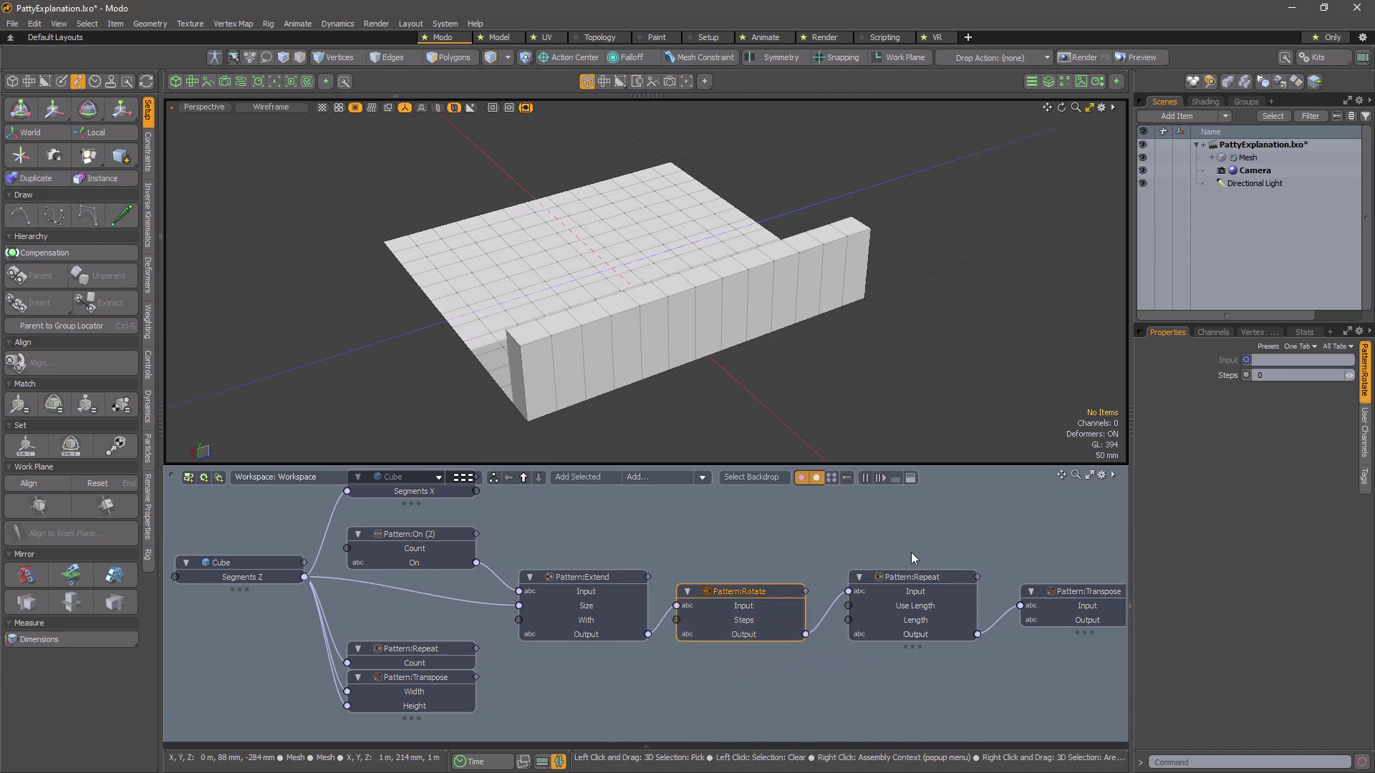
left_click(1352, 377)
left_click(1352, 376)
left_click(1352, 377)
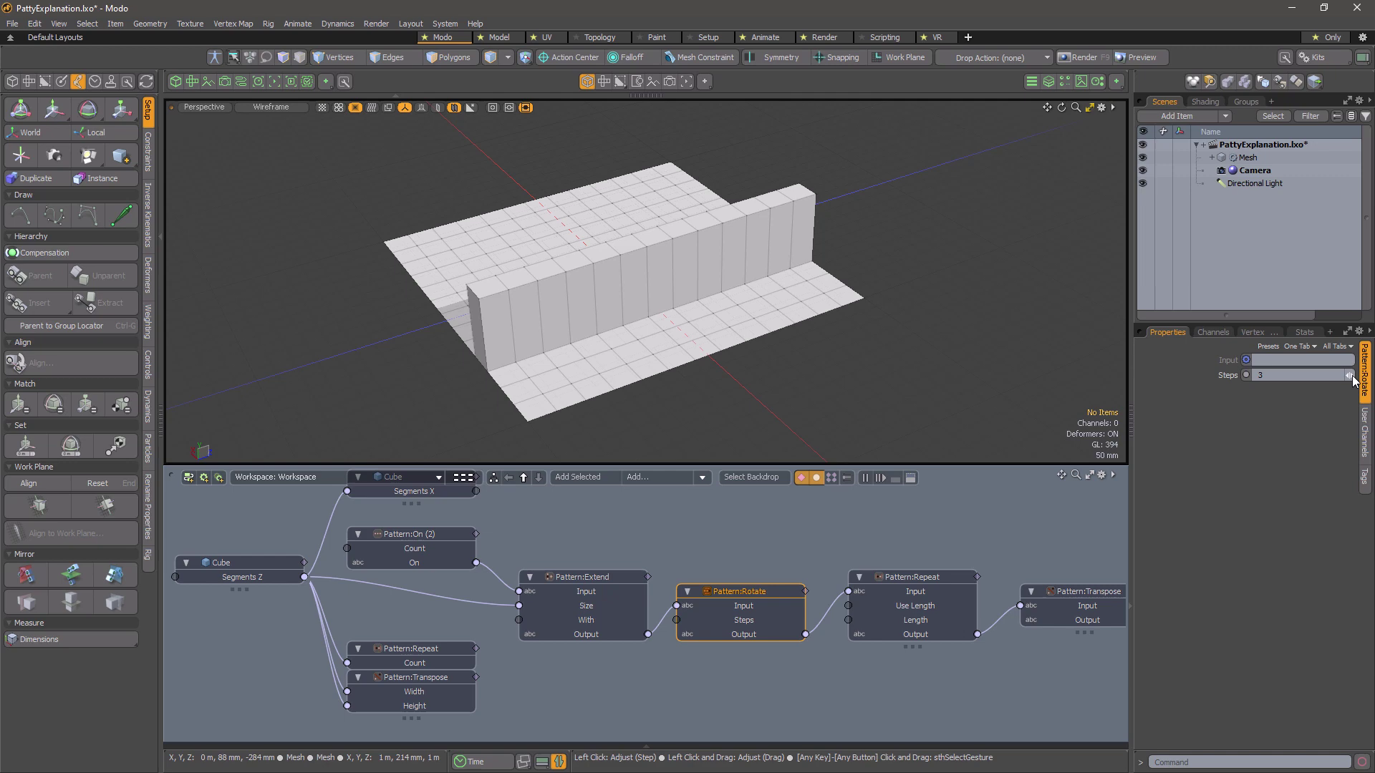
left_click(1352, 377)
left_click(1352, 376)
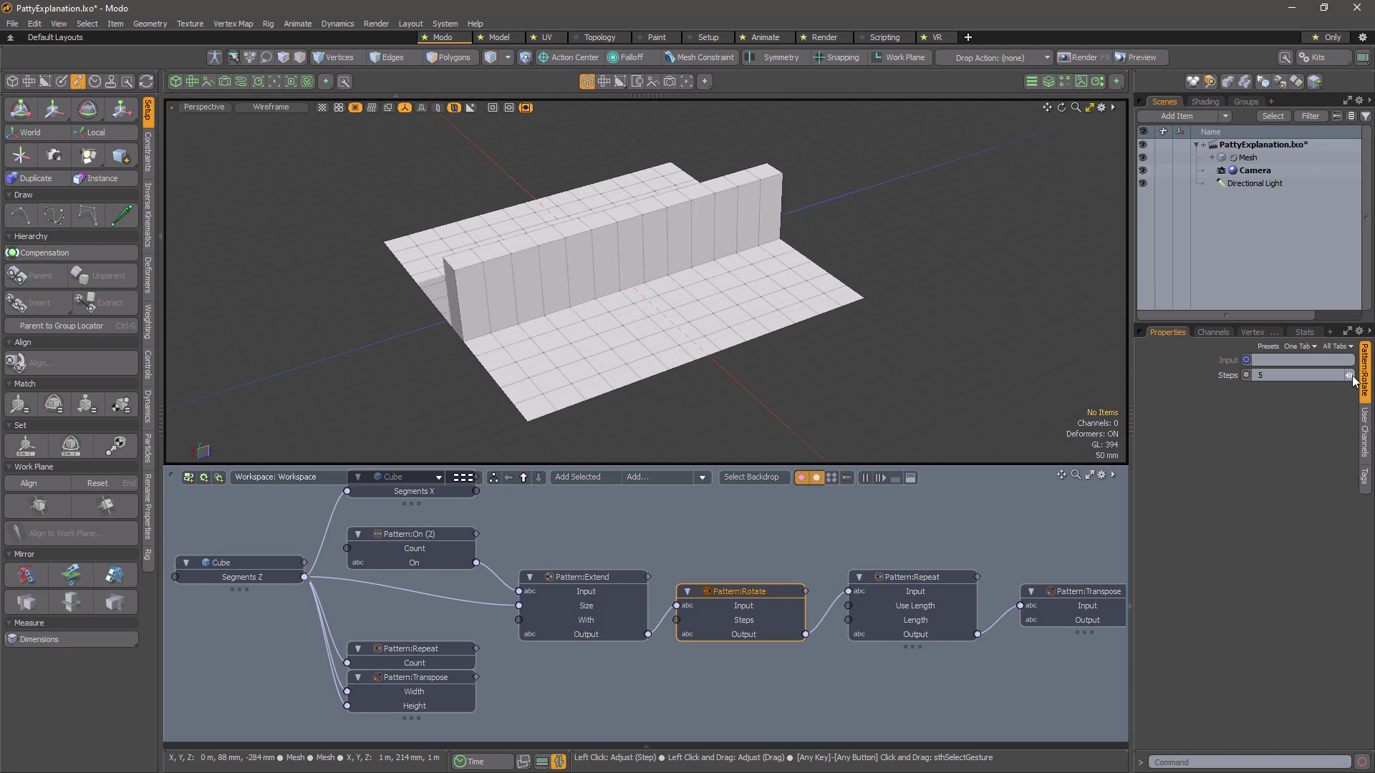
Set Pattern:On (2) Count to 3 for a three-row wall.
left_click(423, 535)
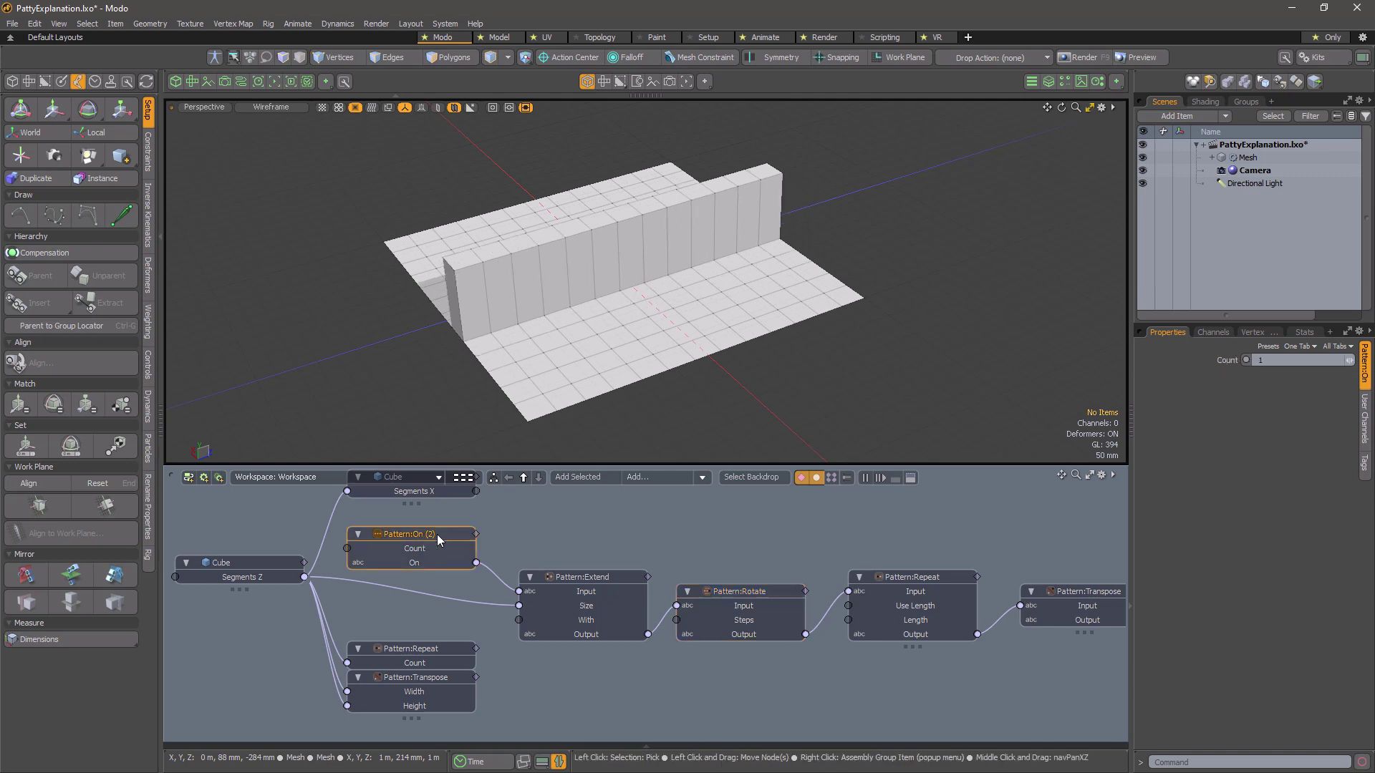
left_click(1350, 361)
left_click(1350, 361)
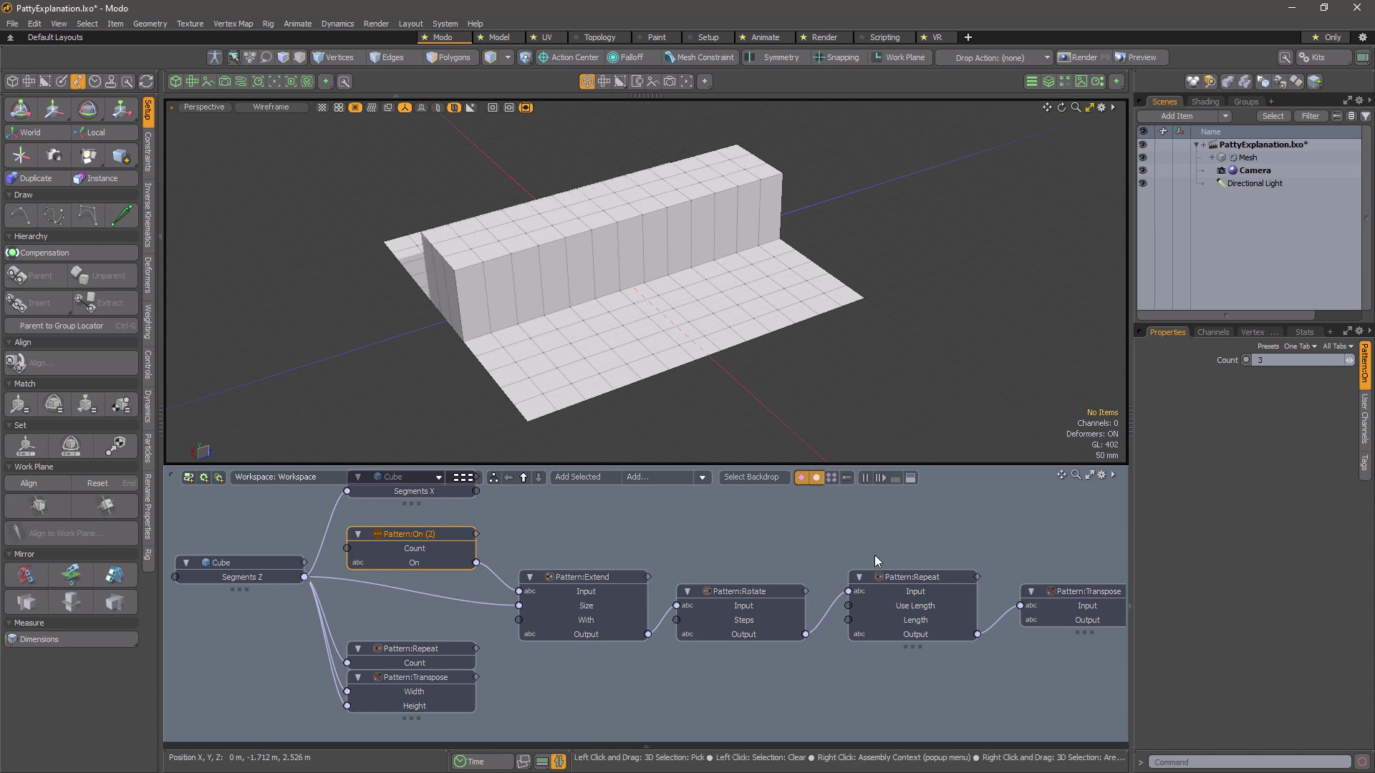
Combine the Repeat and Transpose patterns through Pattern:Union into Select by Pattern.
left_click(763, 593)
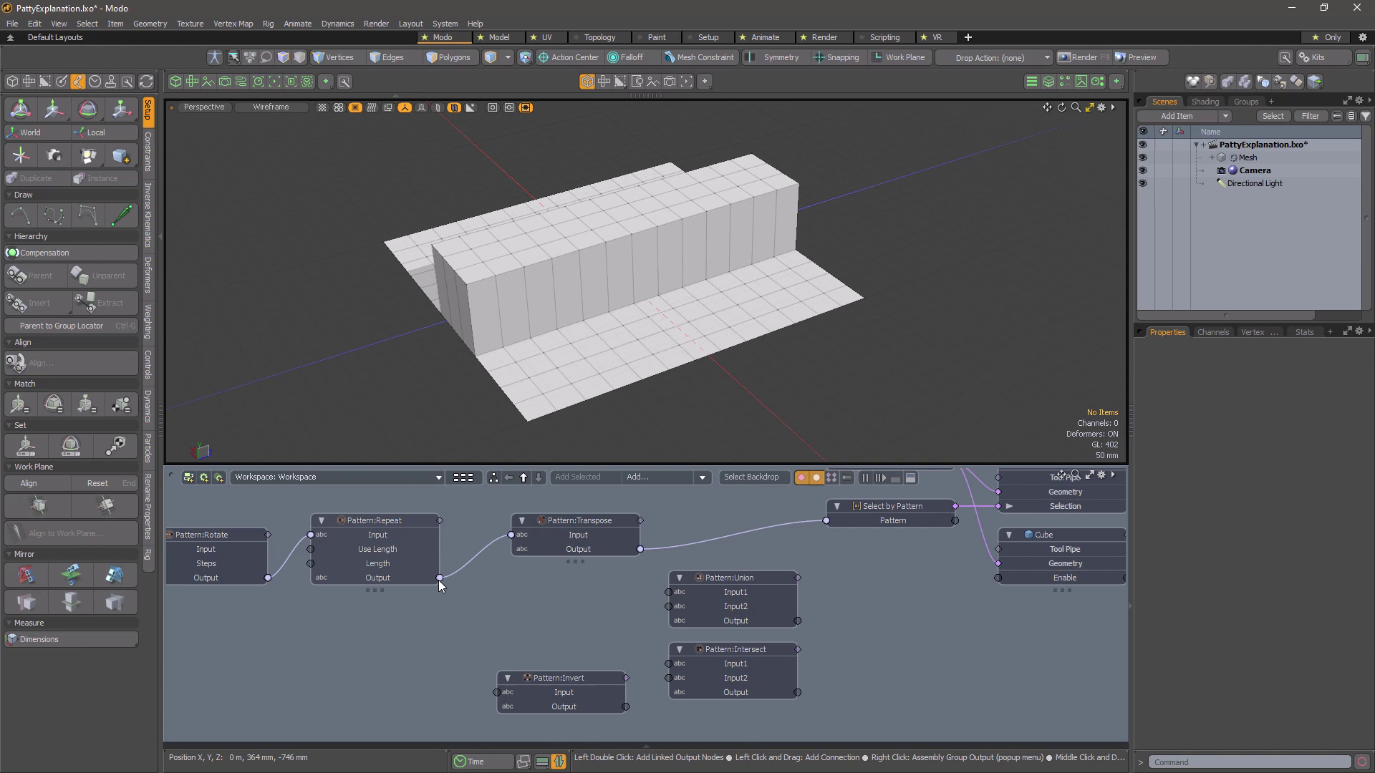
left_click_drag(592, 637, 669, 606)
left_click_drag(640, 549, 669, 593)
left_click_drag(798, 621, 831, 530)
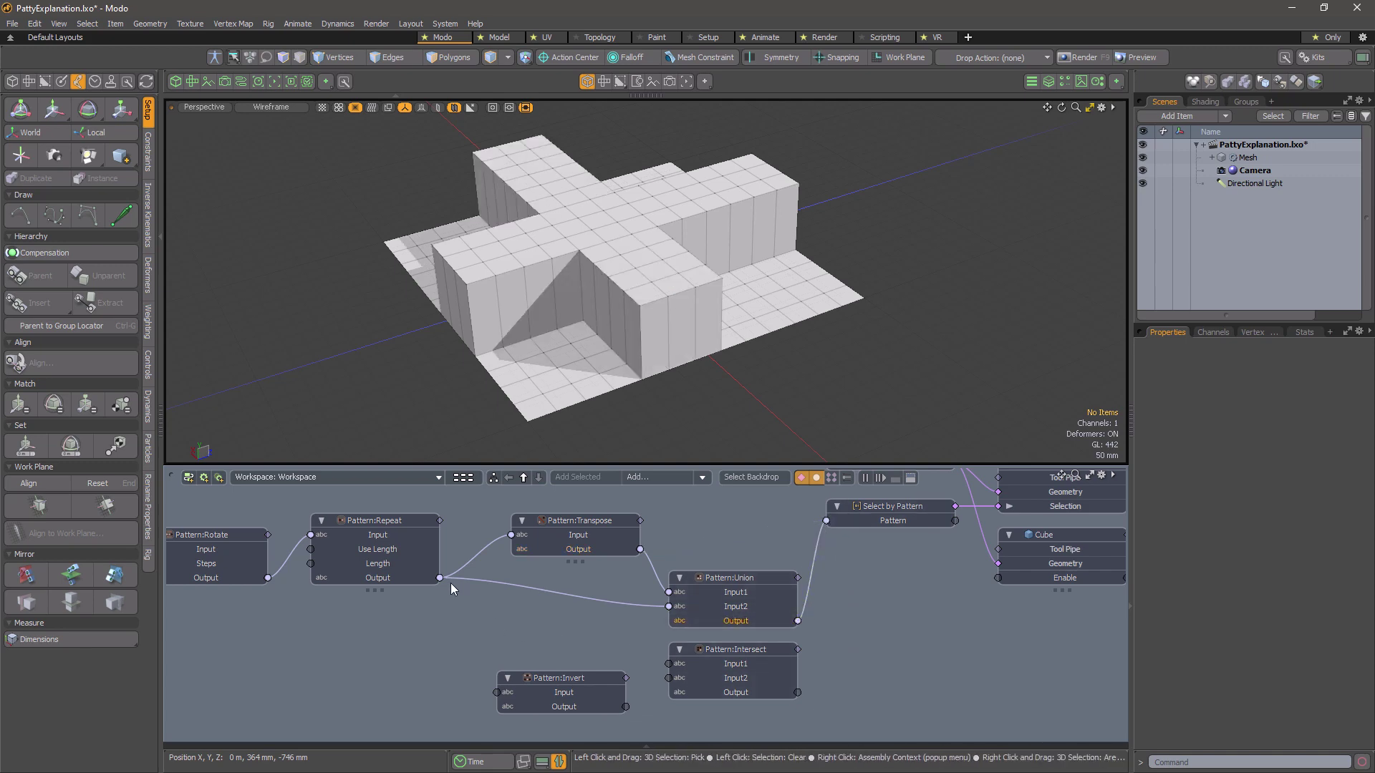
Drive Select by Pattern with Pattern:Intersect of Transpose and the Pattern:Invert of Repeat.
left_click_drag(641, 549, 668, 664)
left_click_drag(440, 577, 668, 679)
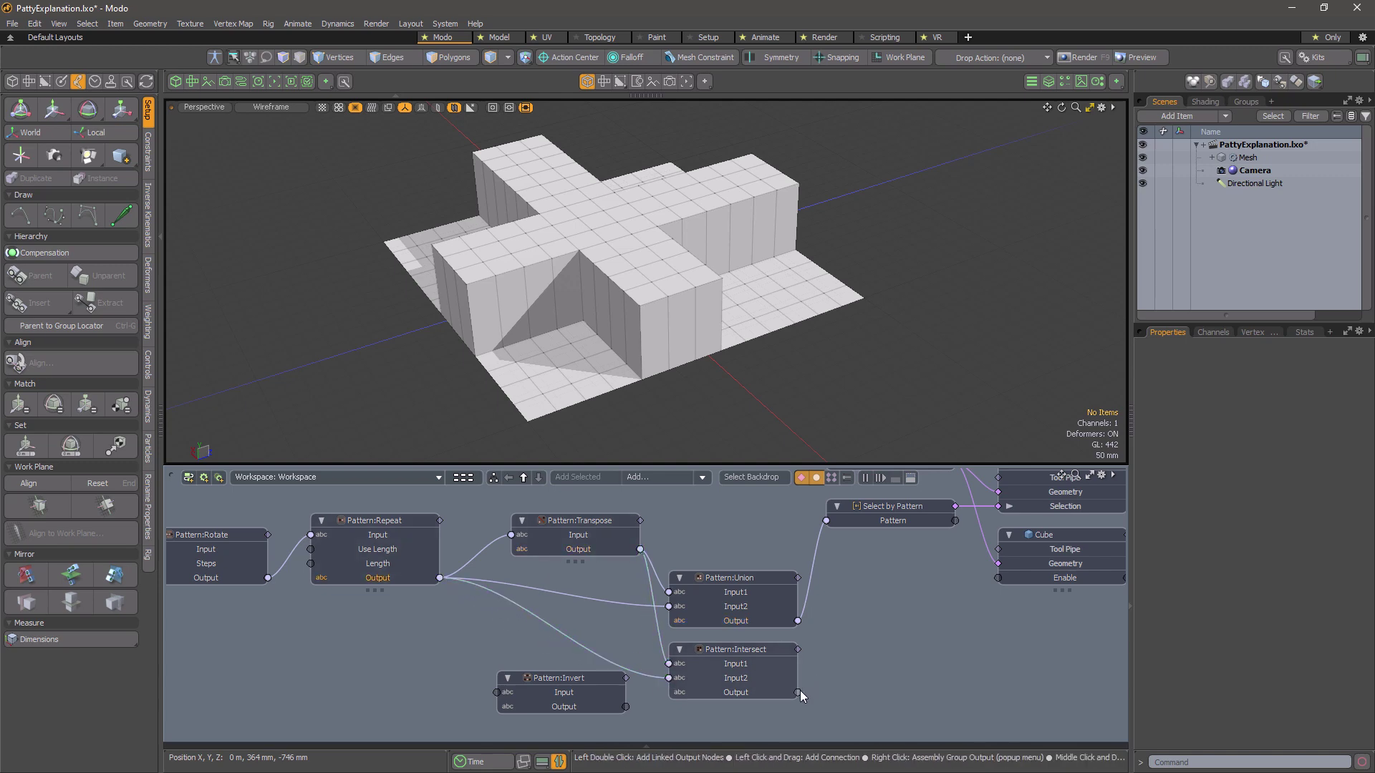
left_click_drag(798, 692, 830, 523)
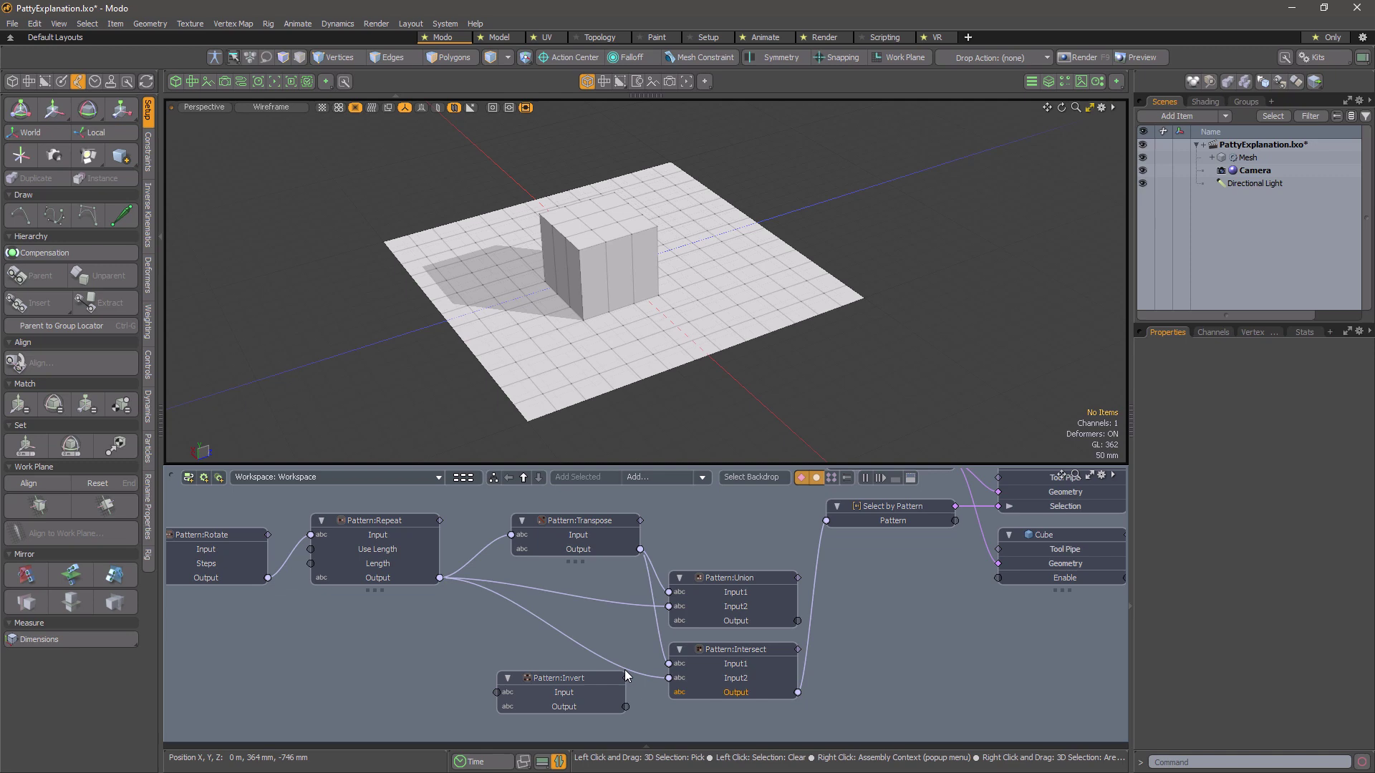
left_click_drag(668, 678, 498, 692)
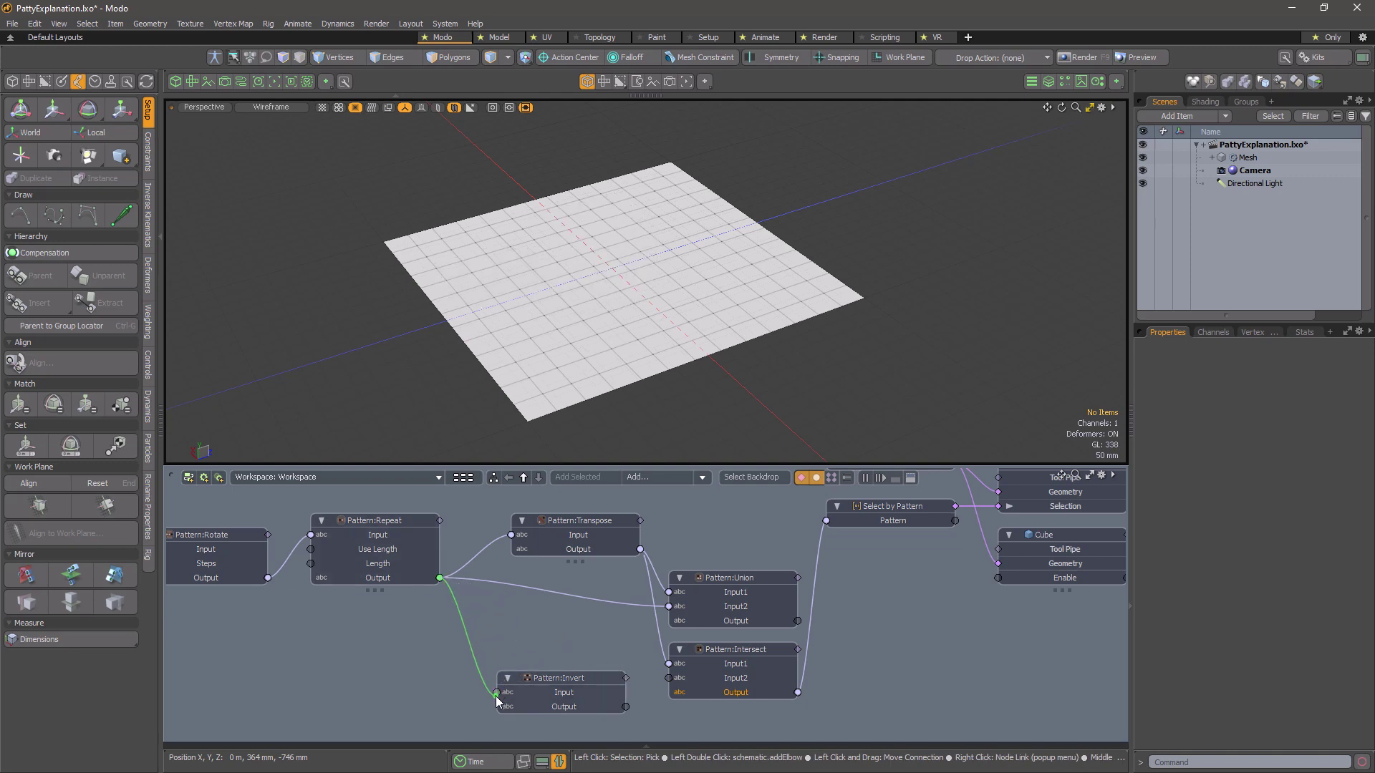
left_click_drag(626, 709, 669, 678)
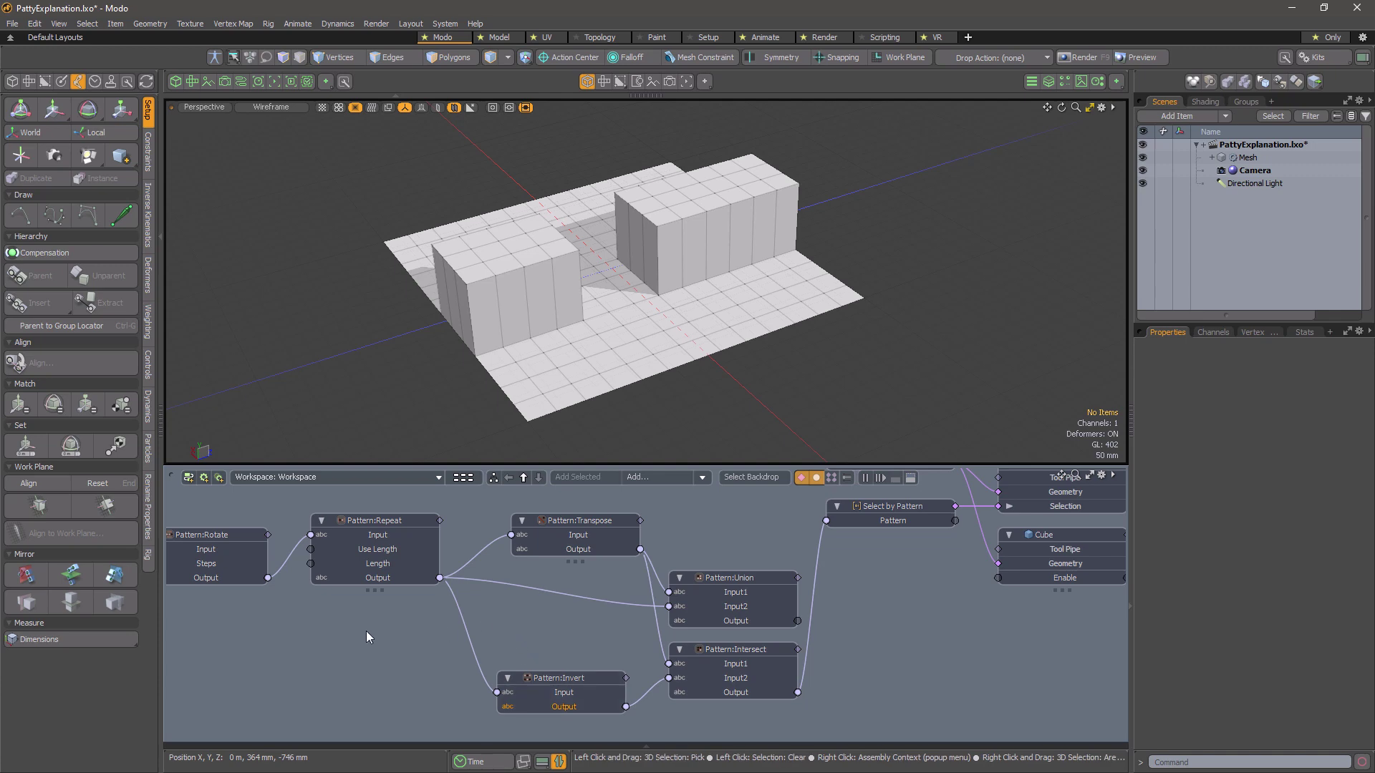
Set Pattern:Rotate Steps to 3.
middle_click_drag(366, 638, 582, 648)
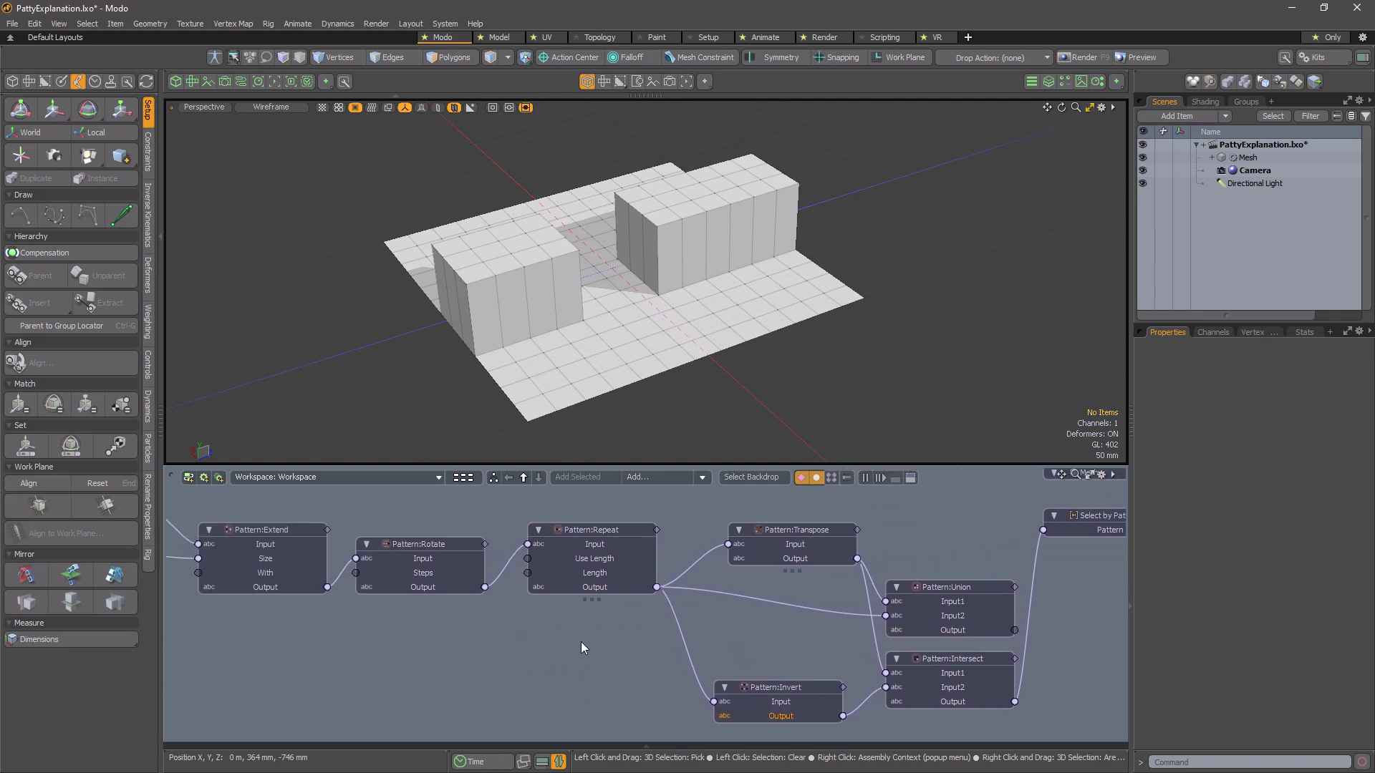
left_click(449, 548)
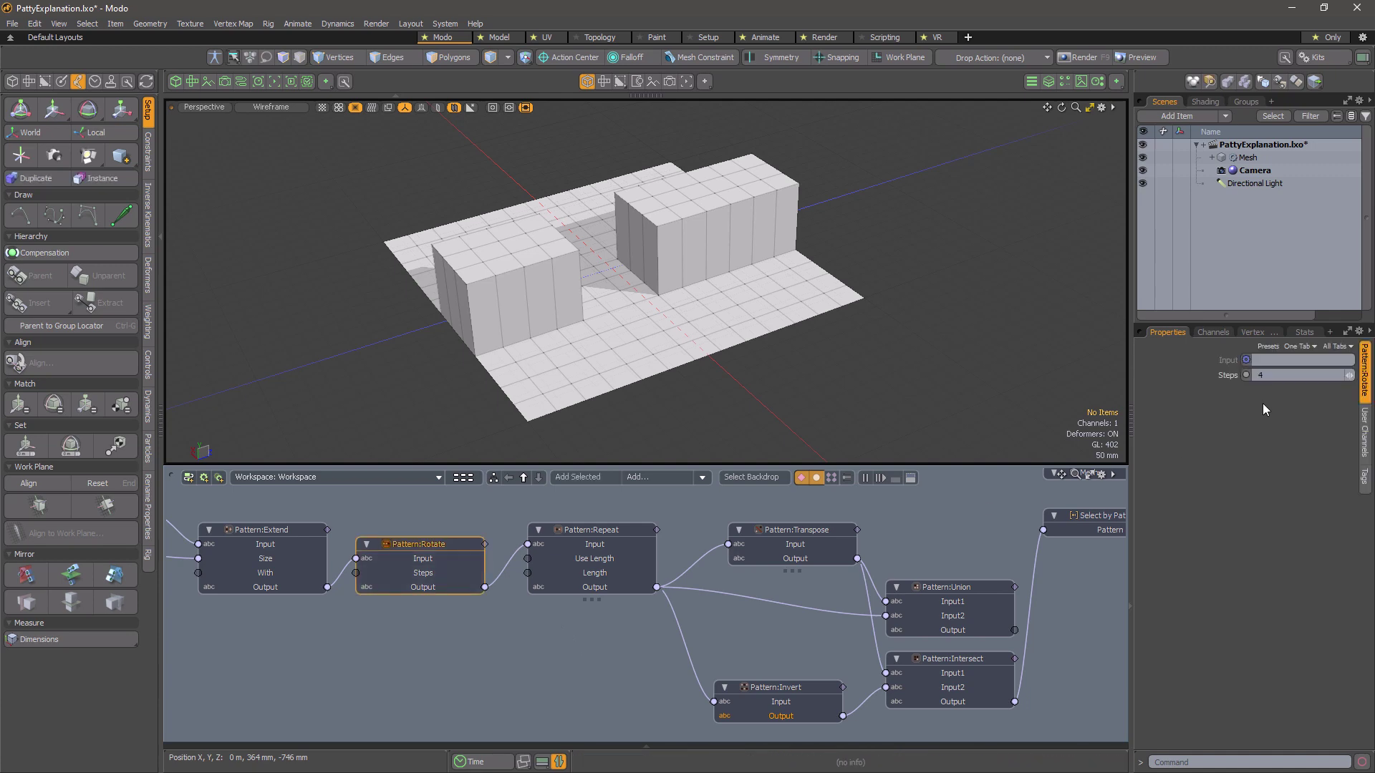
left_click(1350, 375)
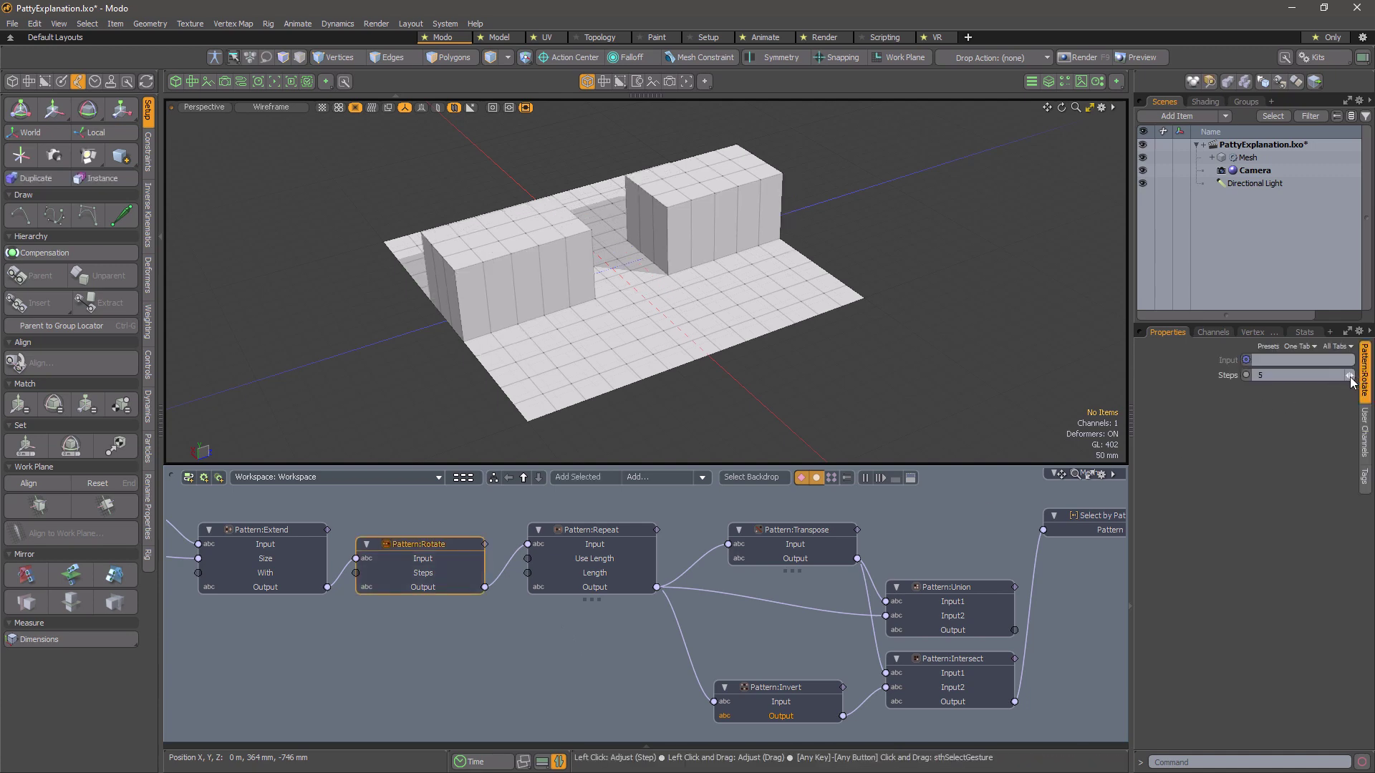
left_click(1350, 375)
left_click_drag(1347, 380, 1248, 447)
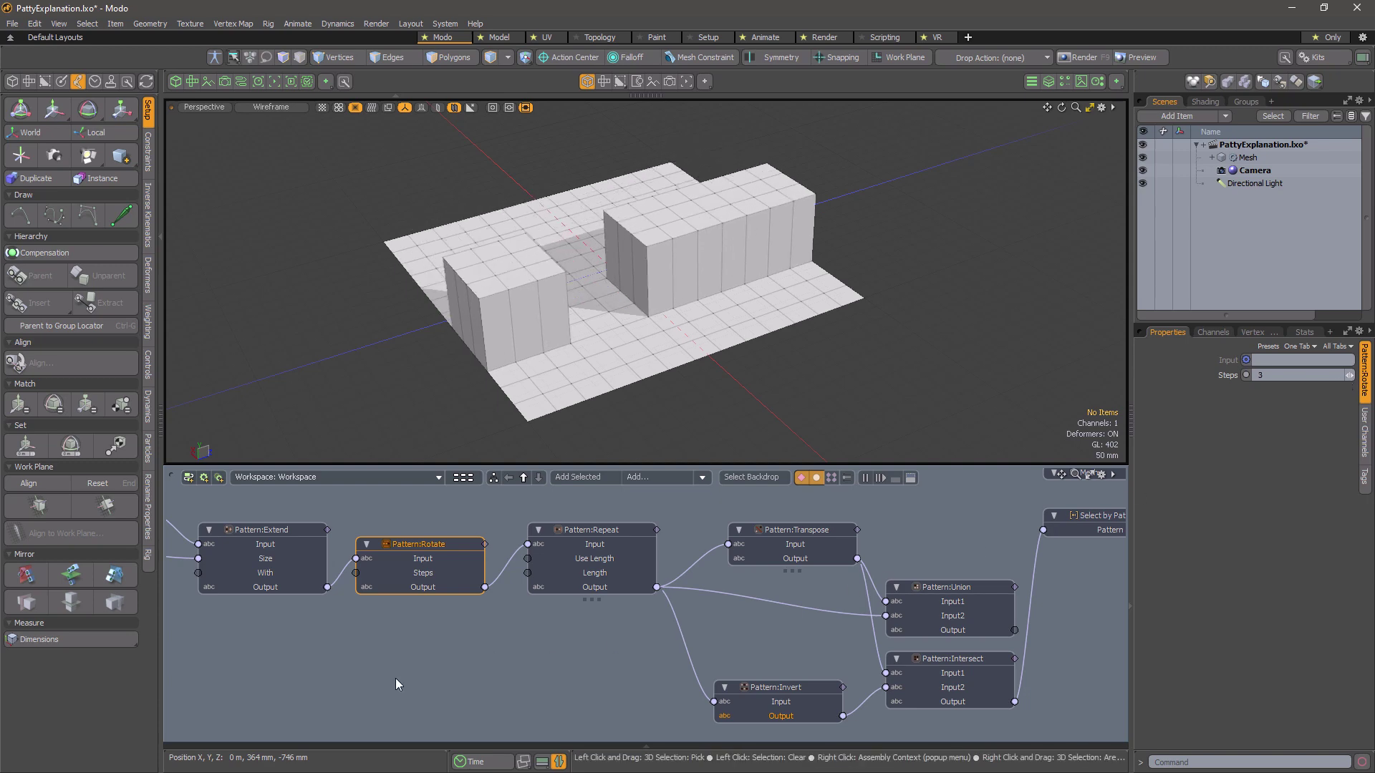
Set Pattern:On (2) Count to 5.
middle_click_drag(396, 678, 656, 685)
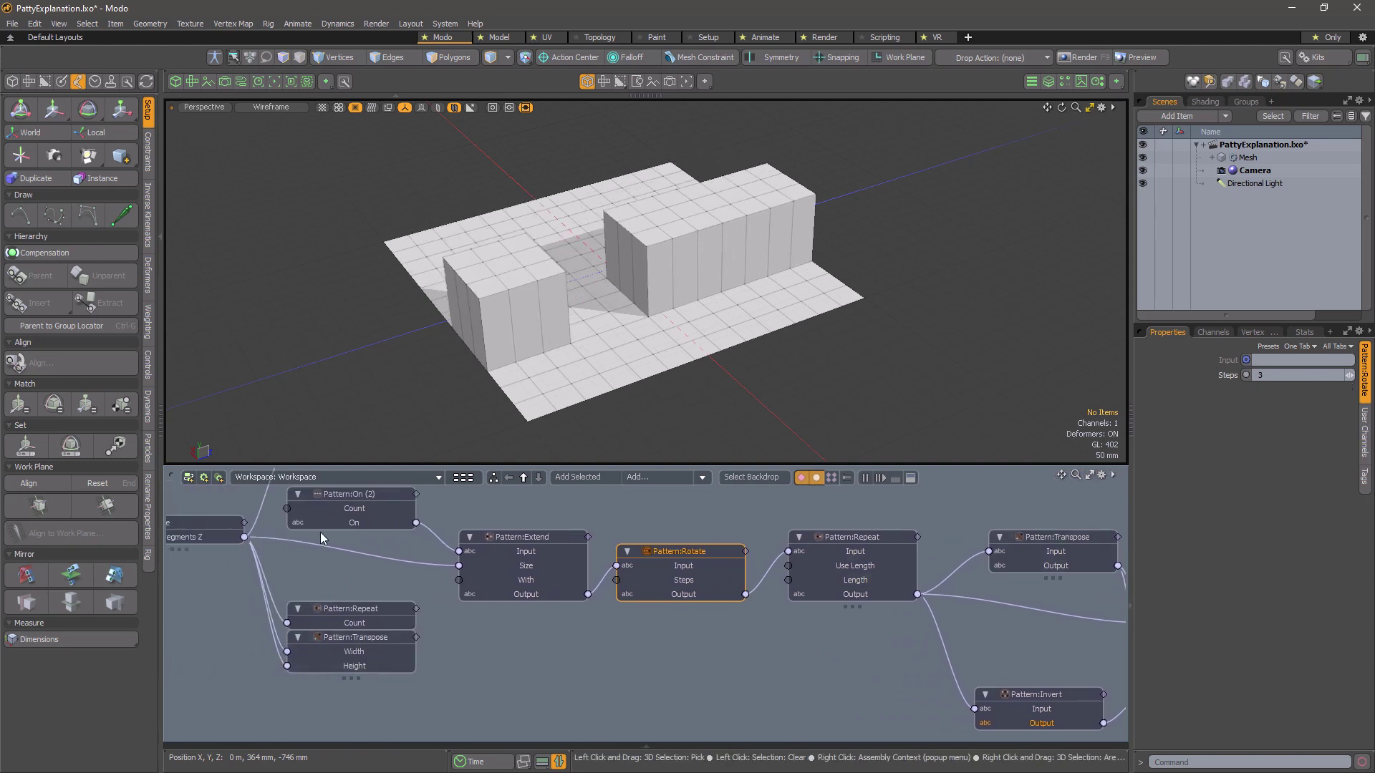
left_click(366, 494)
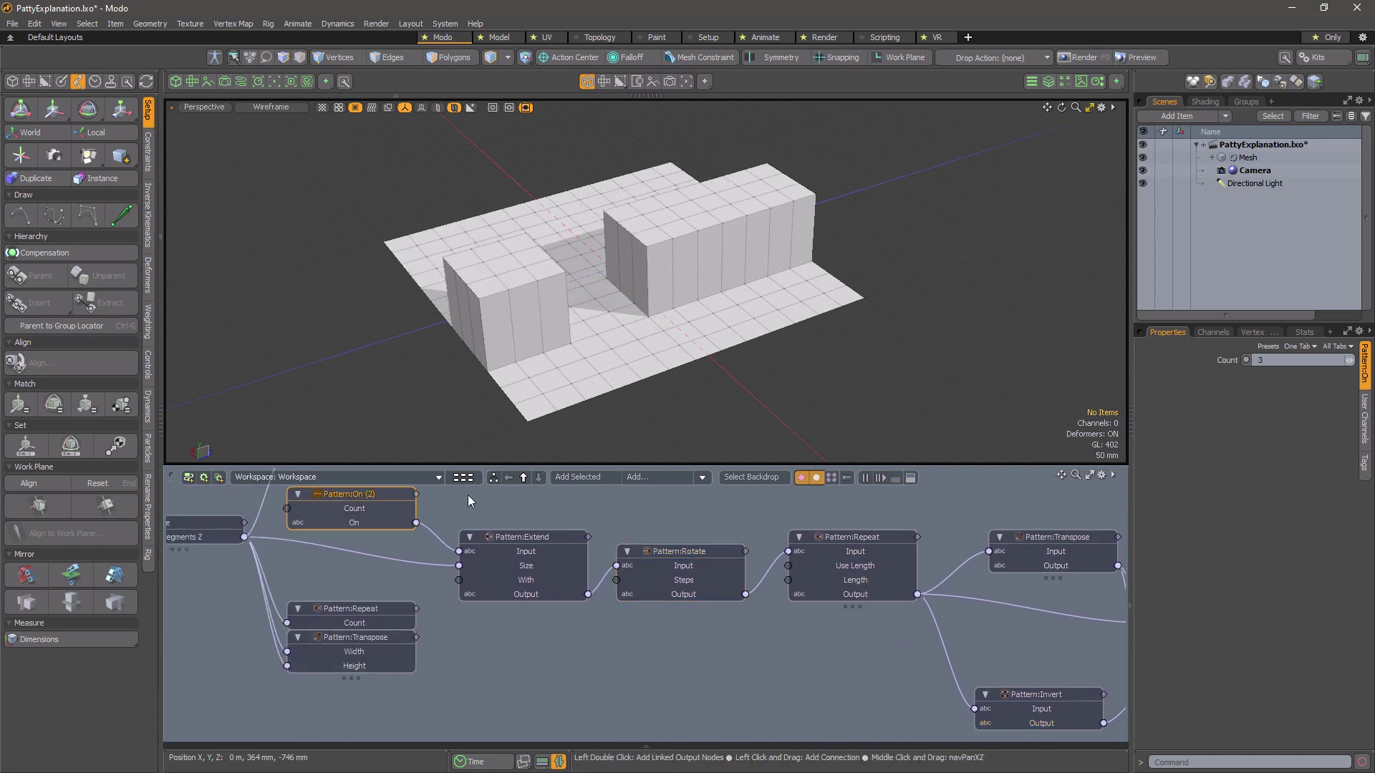
left_click(1349, 365)
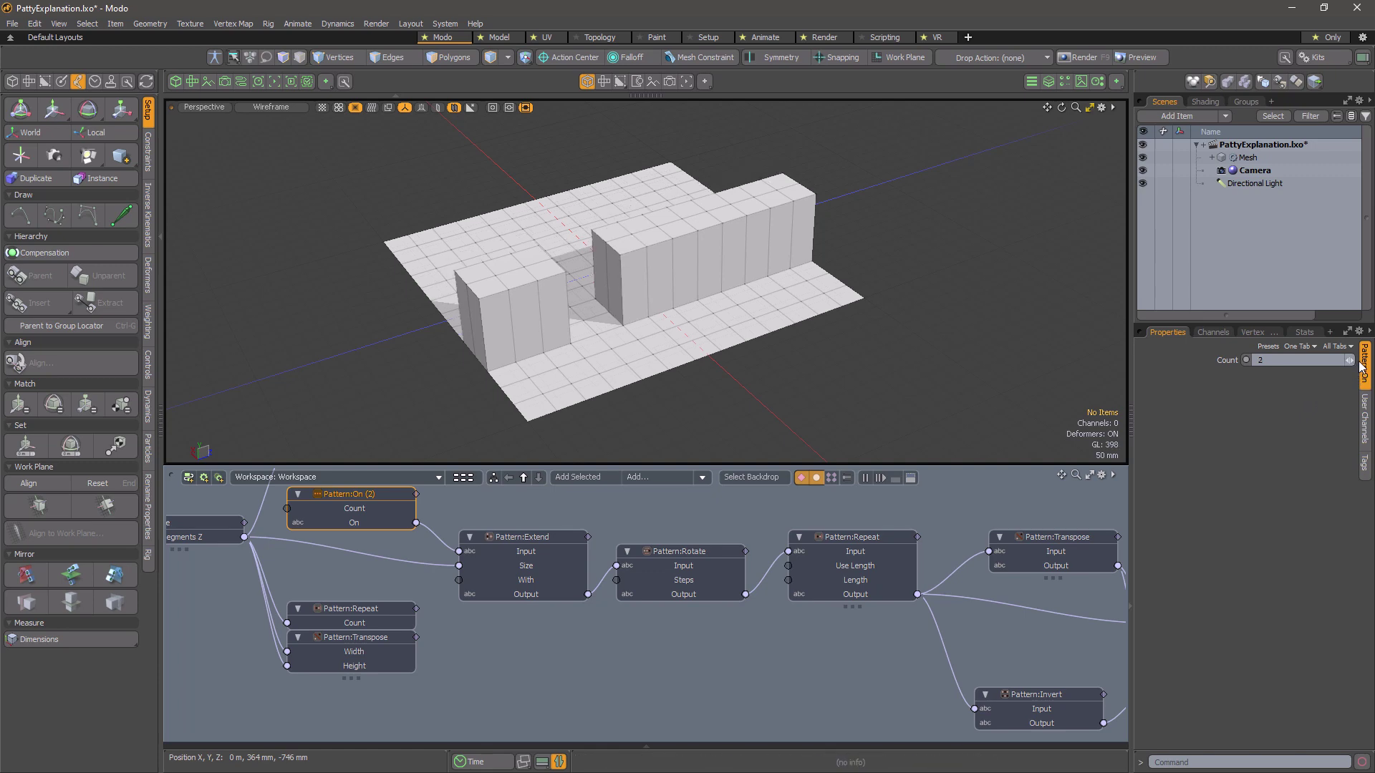
left_click(1349, 358)
left_click(1349, 358)
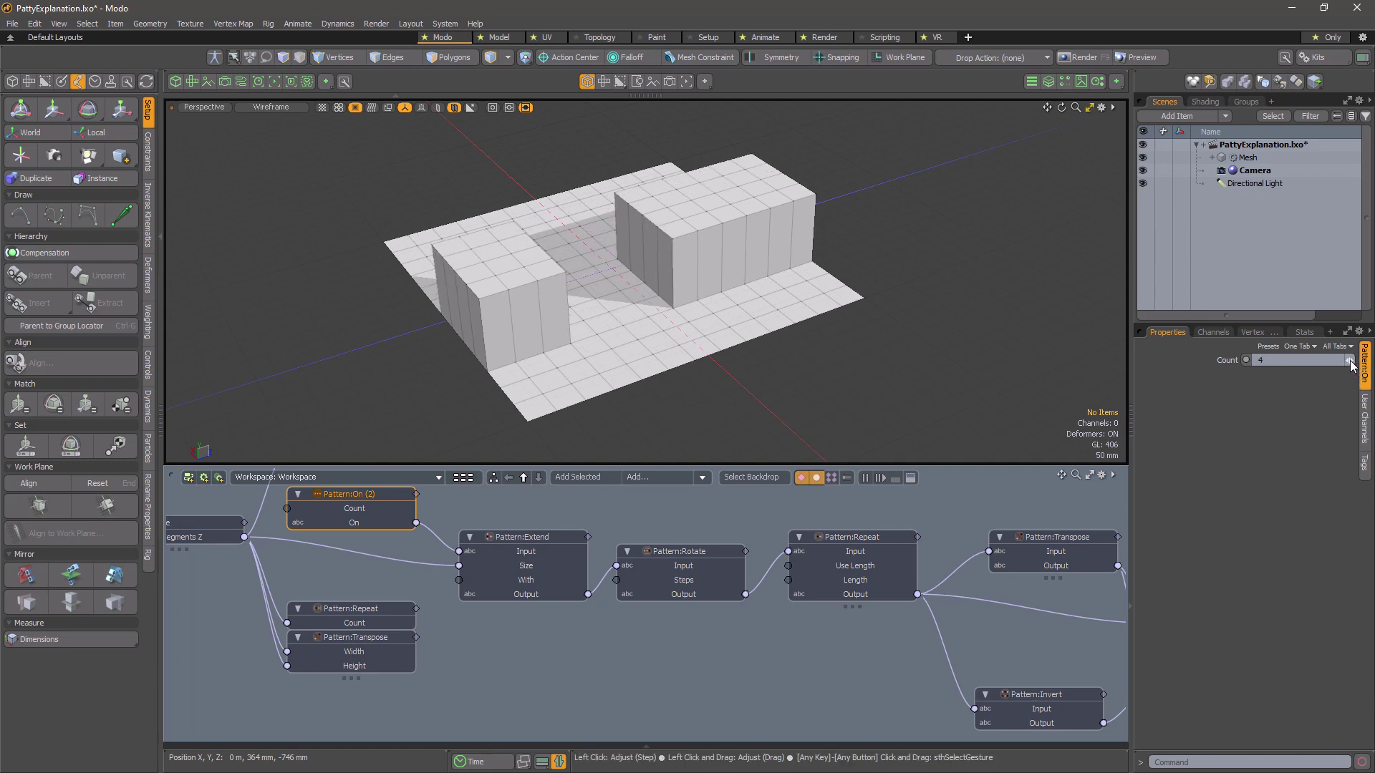
left_click(1349, 358)
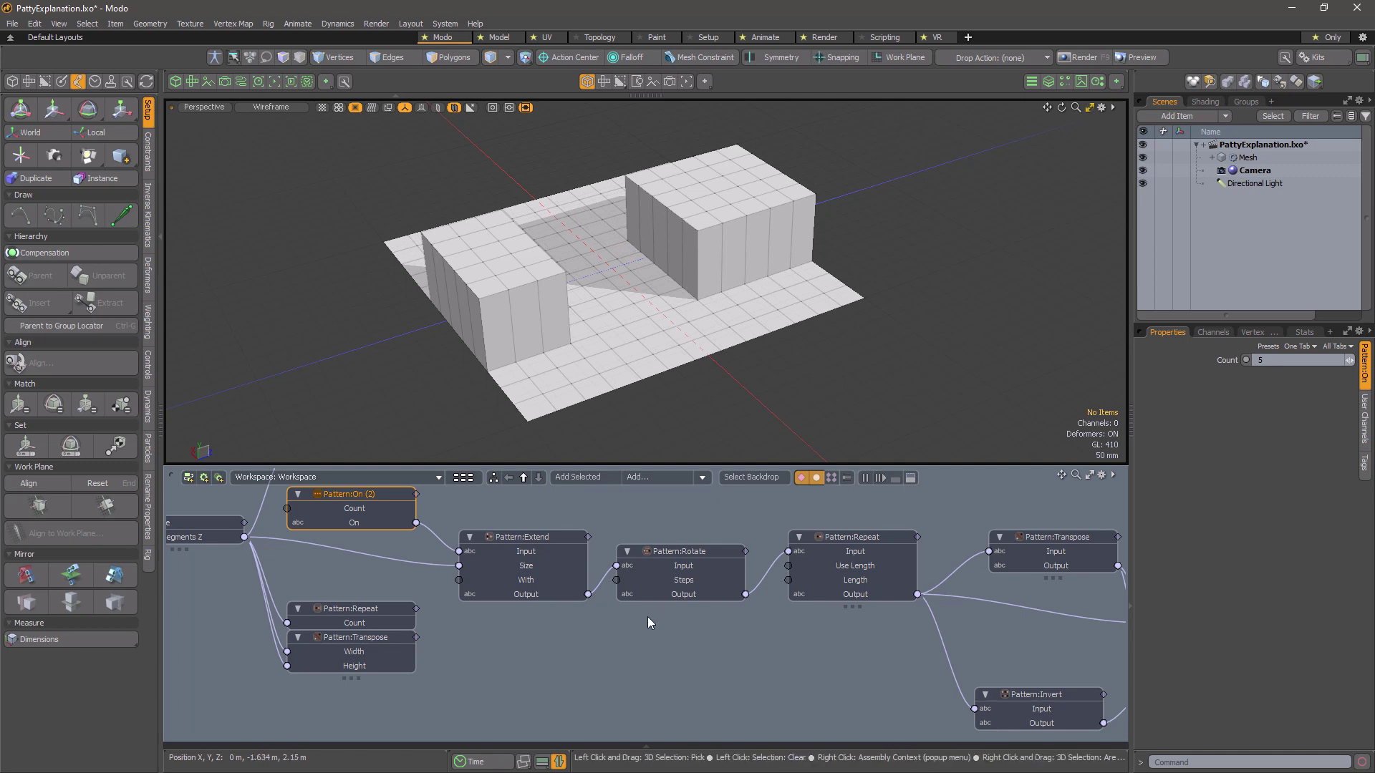
middle_click_drag(814, 629, 513, 628)
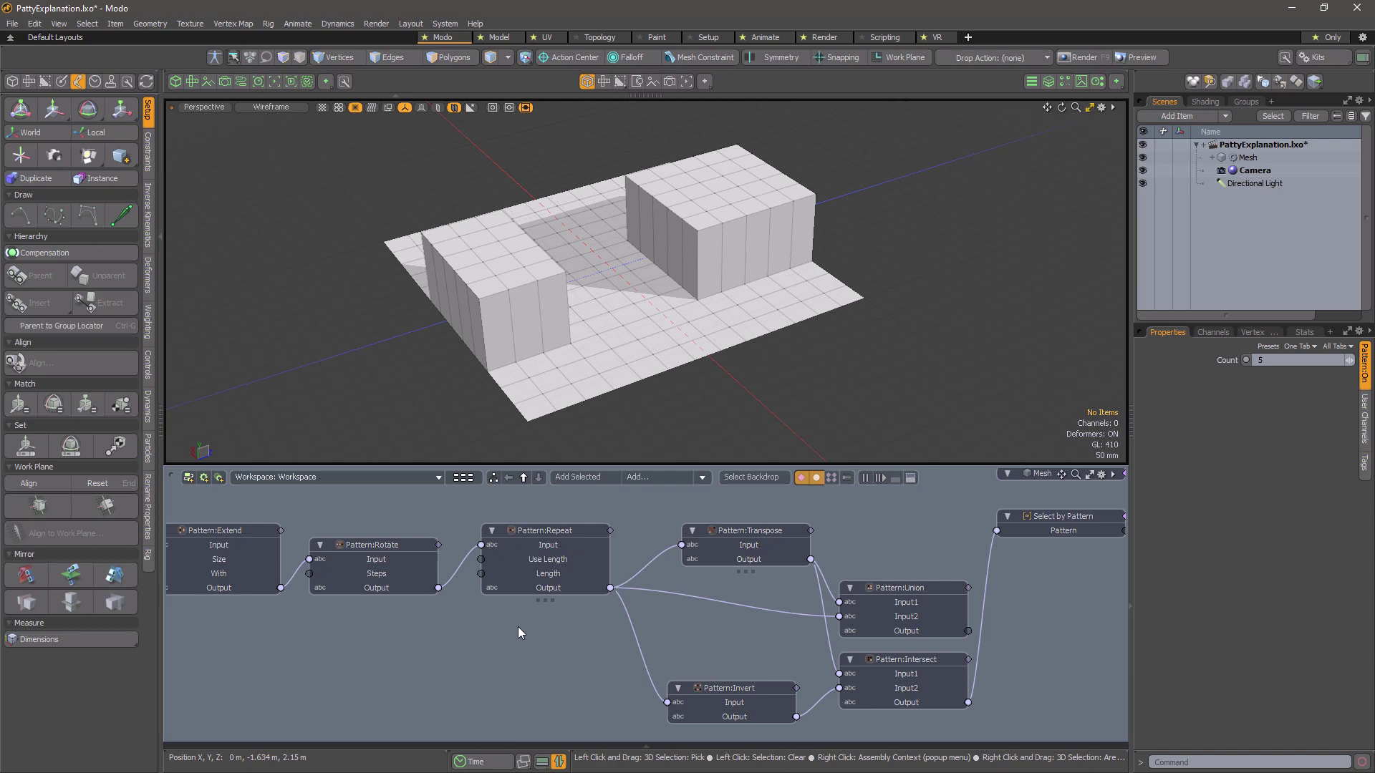